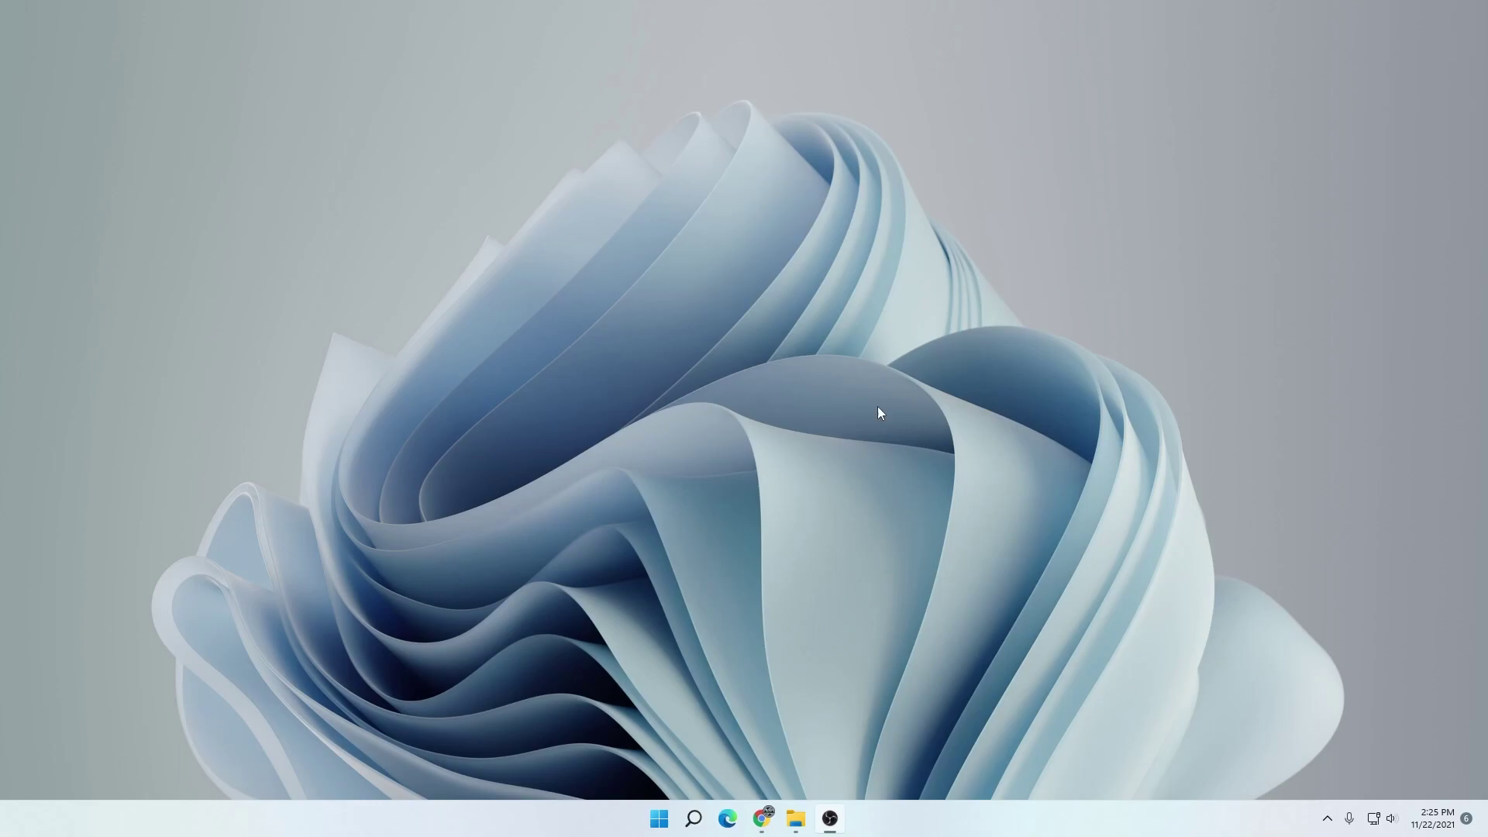
# Find 'windows feature' in Start, tick Virtual Machine Platform, and apply with OK
pyautogui.click(661, 818)
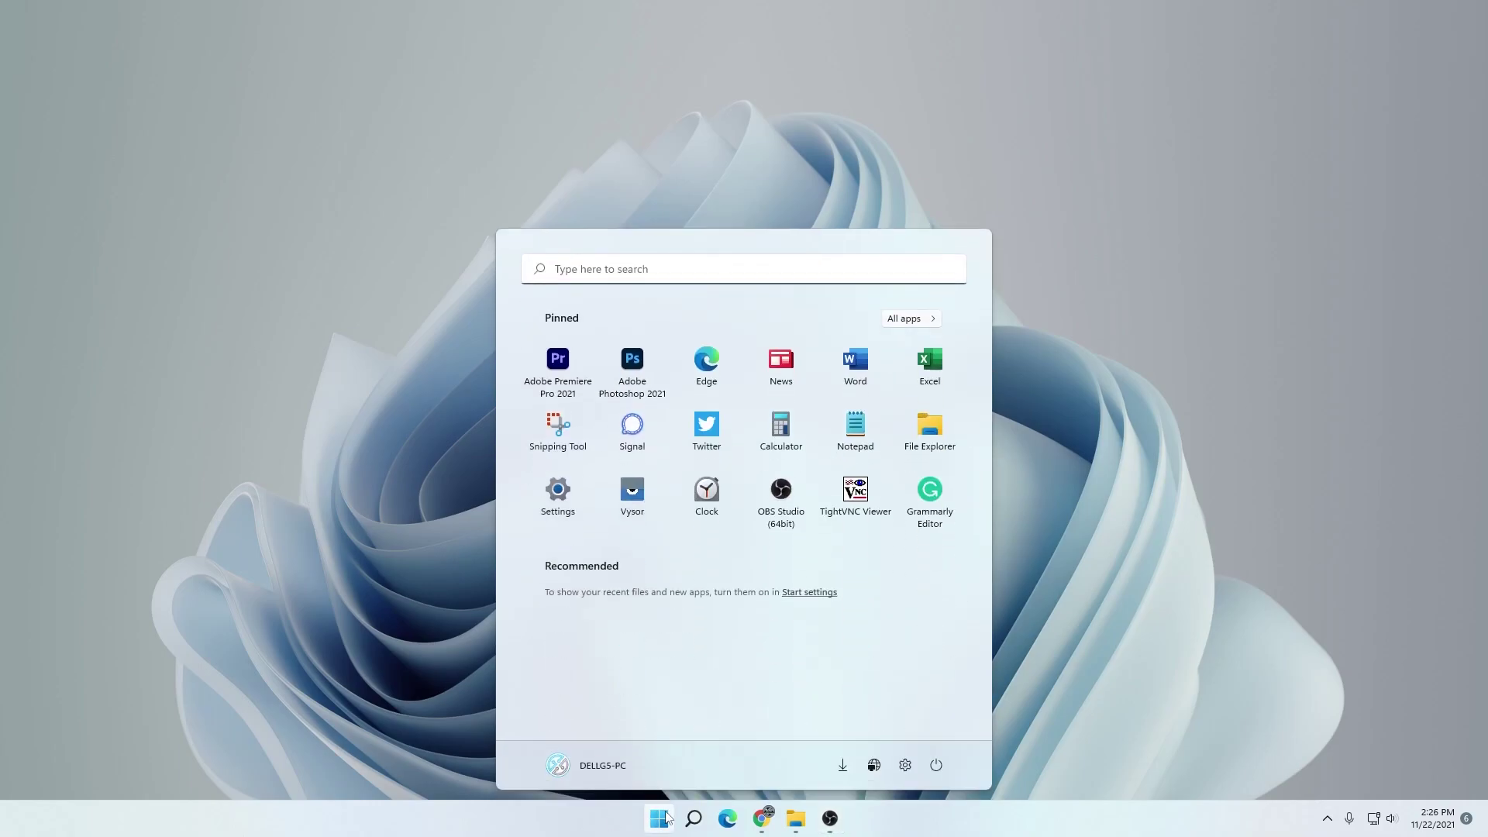
pyautogui.write('windows ')
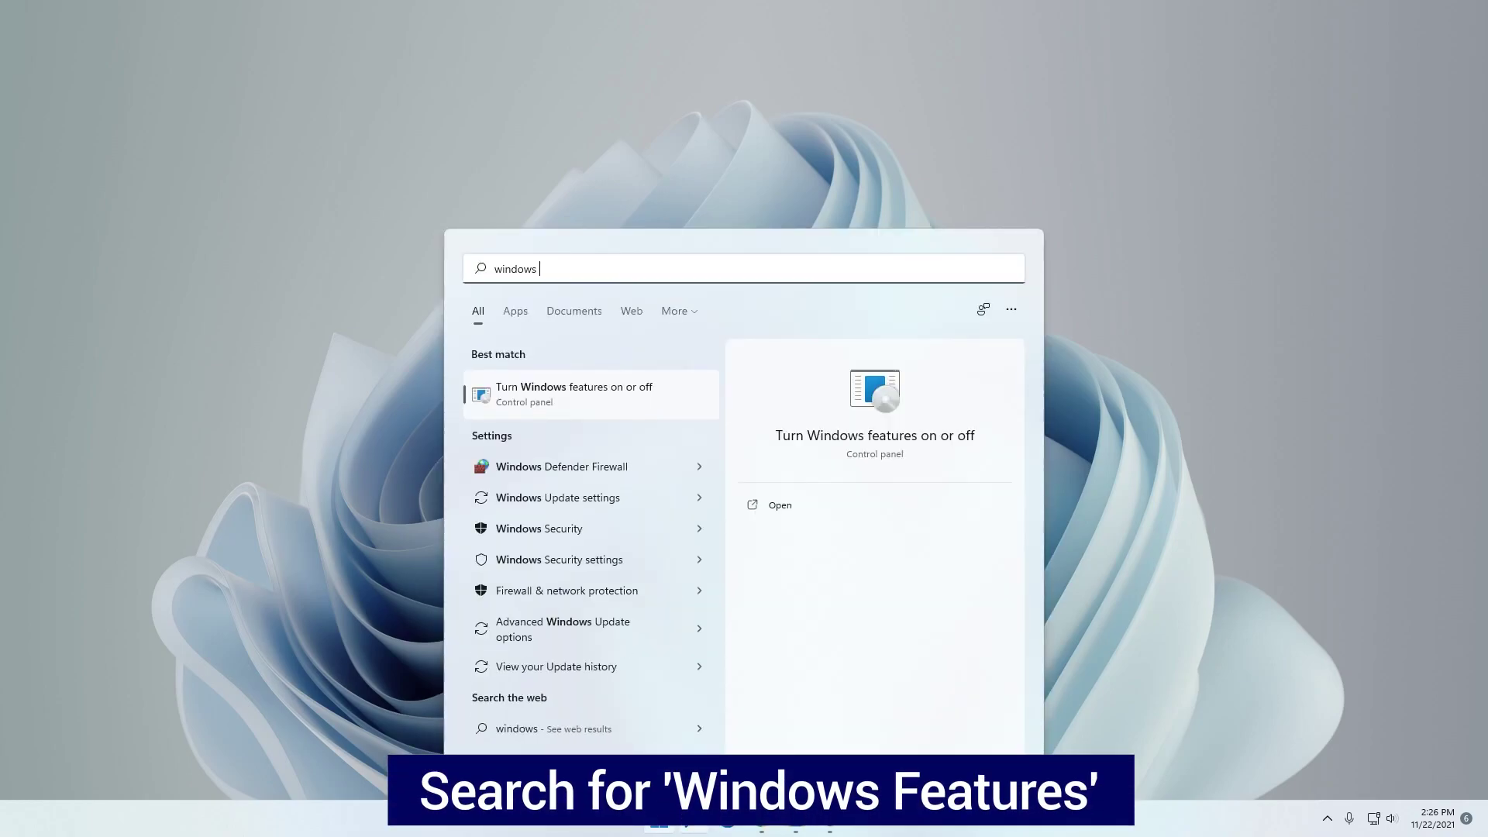
pyautogui.write('feature')
pyautogui.click(572, 390)
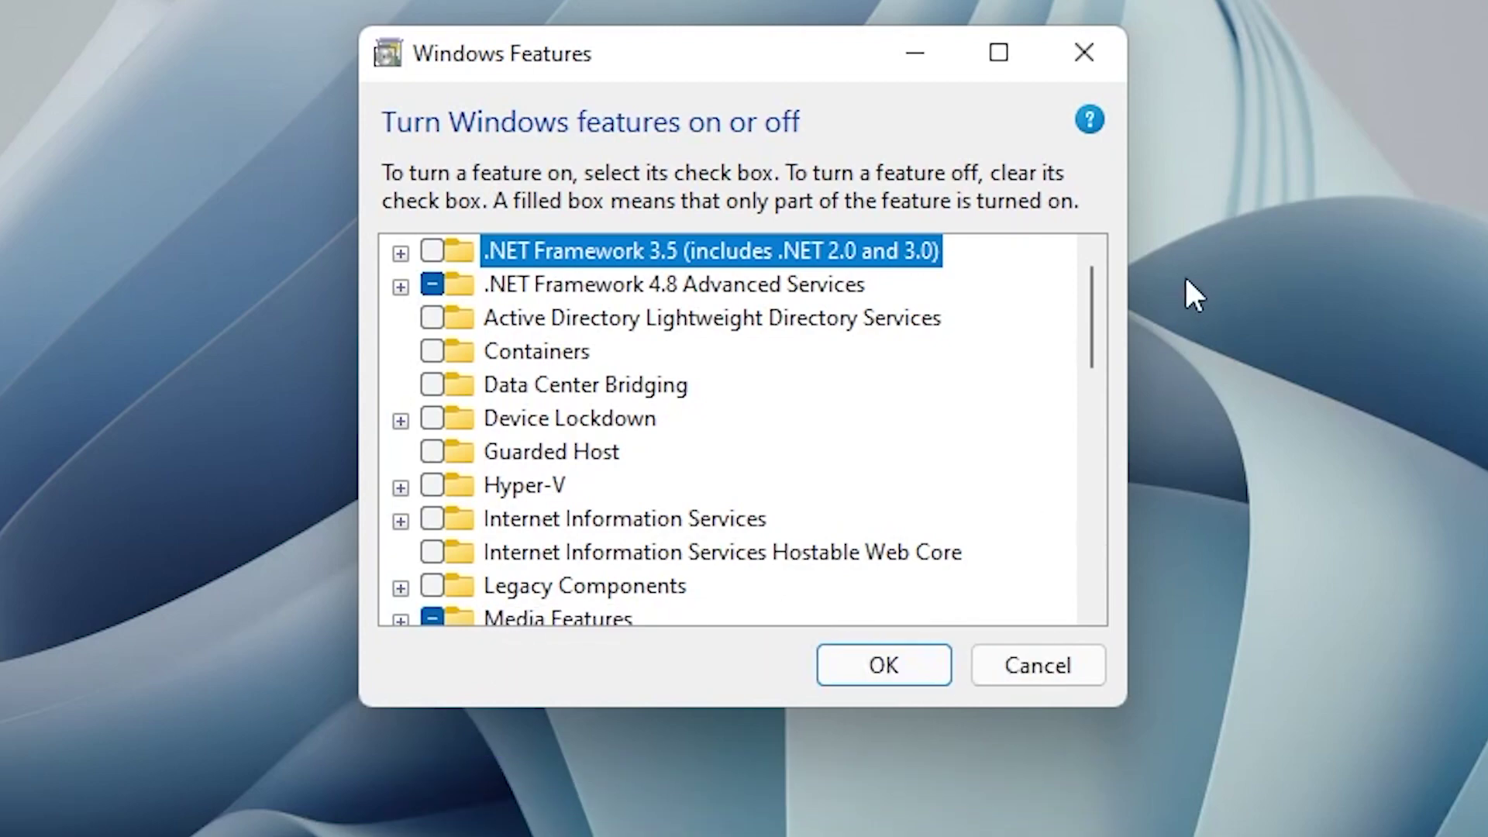
pyautogui.moveTo(1087, 290); pyautogui.dragTo(1076, 493)
pyautogui.click(476, 363)
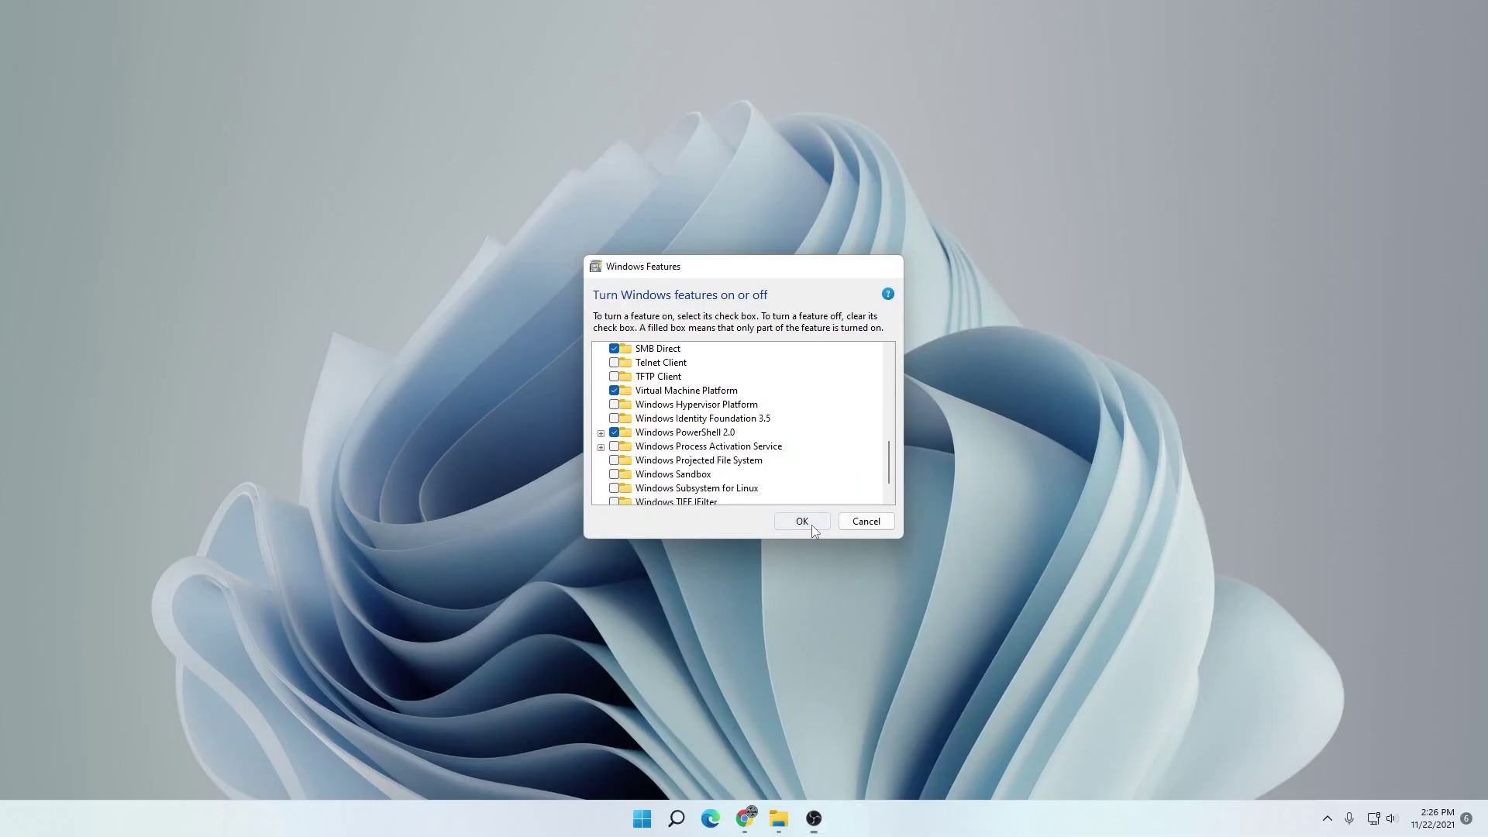
pyautogui.click(904, 671)
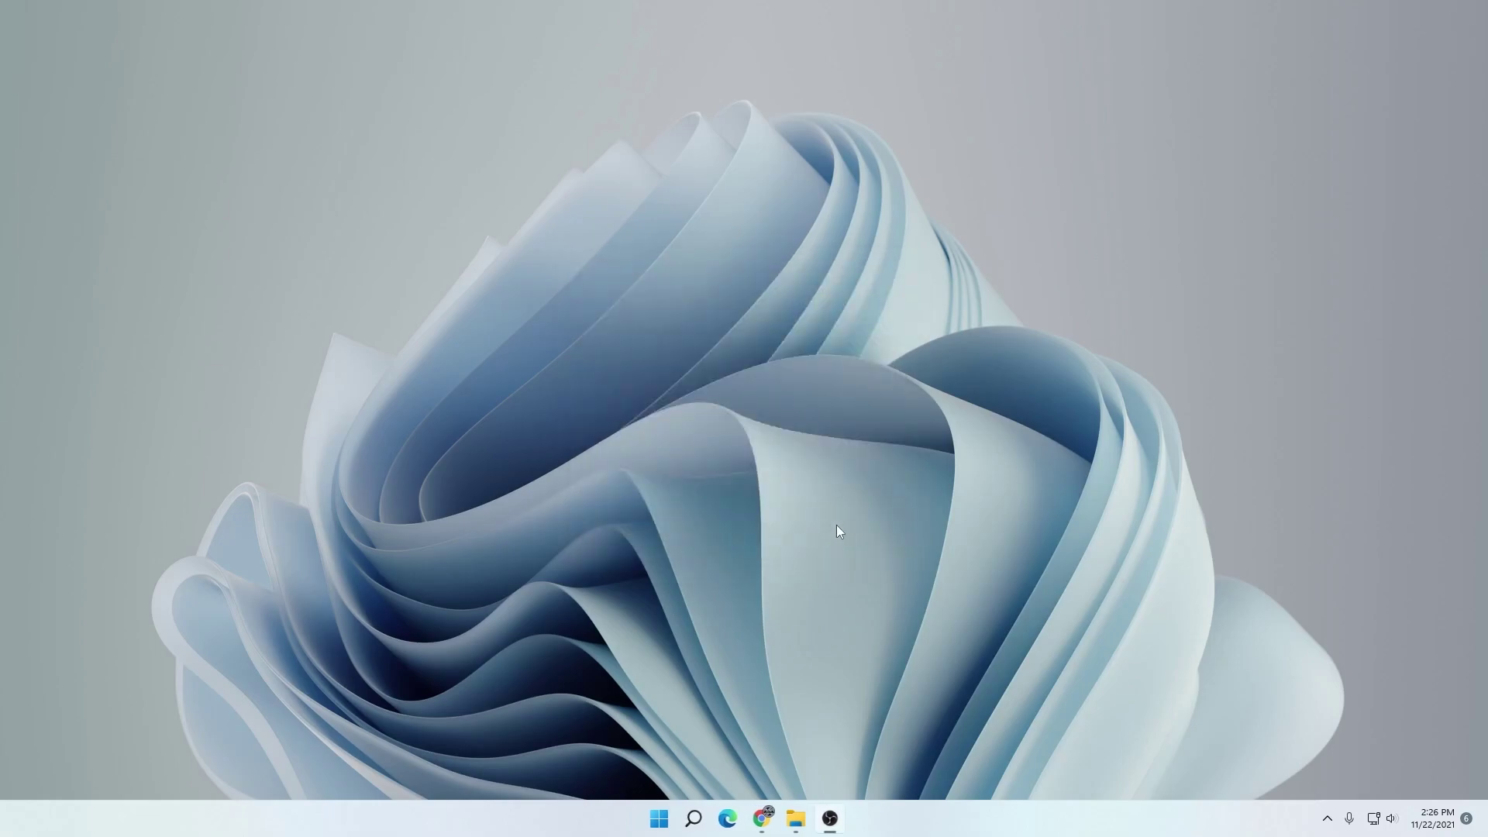
# Switch to Chrome showing the github.com/LSPosed/MagiskOnWSA repository page
pyautogui.hotkey('alt', 'Tab')
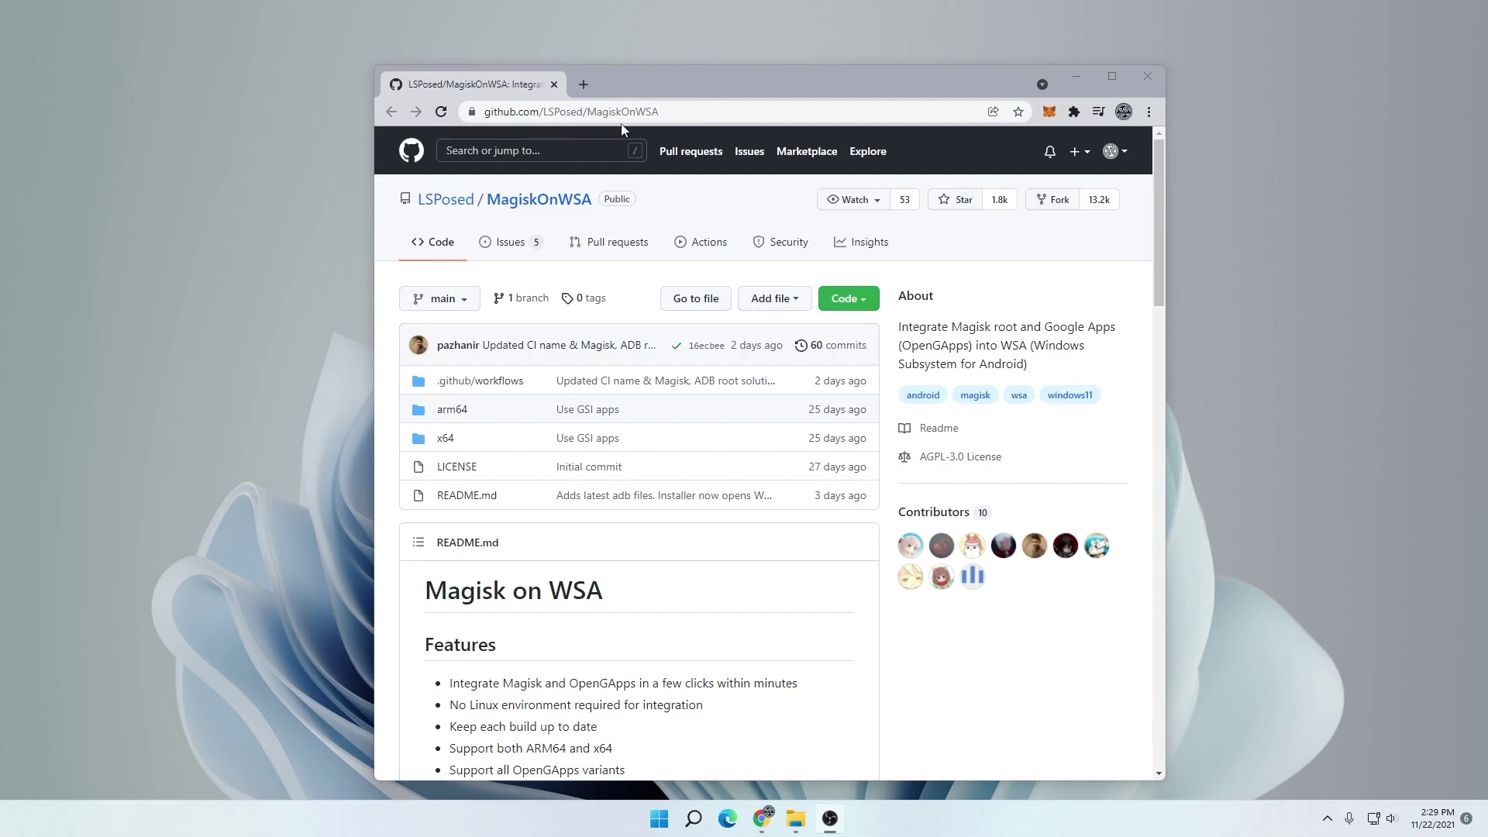
# Fork MagiskOnWSA to your account and enable workflows on the fork's Actions page
pyautogui.click(1051, 203)
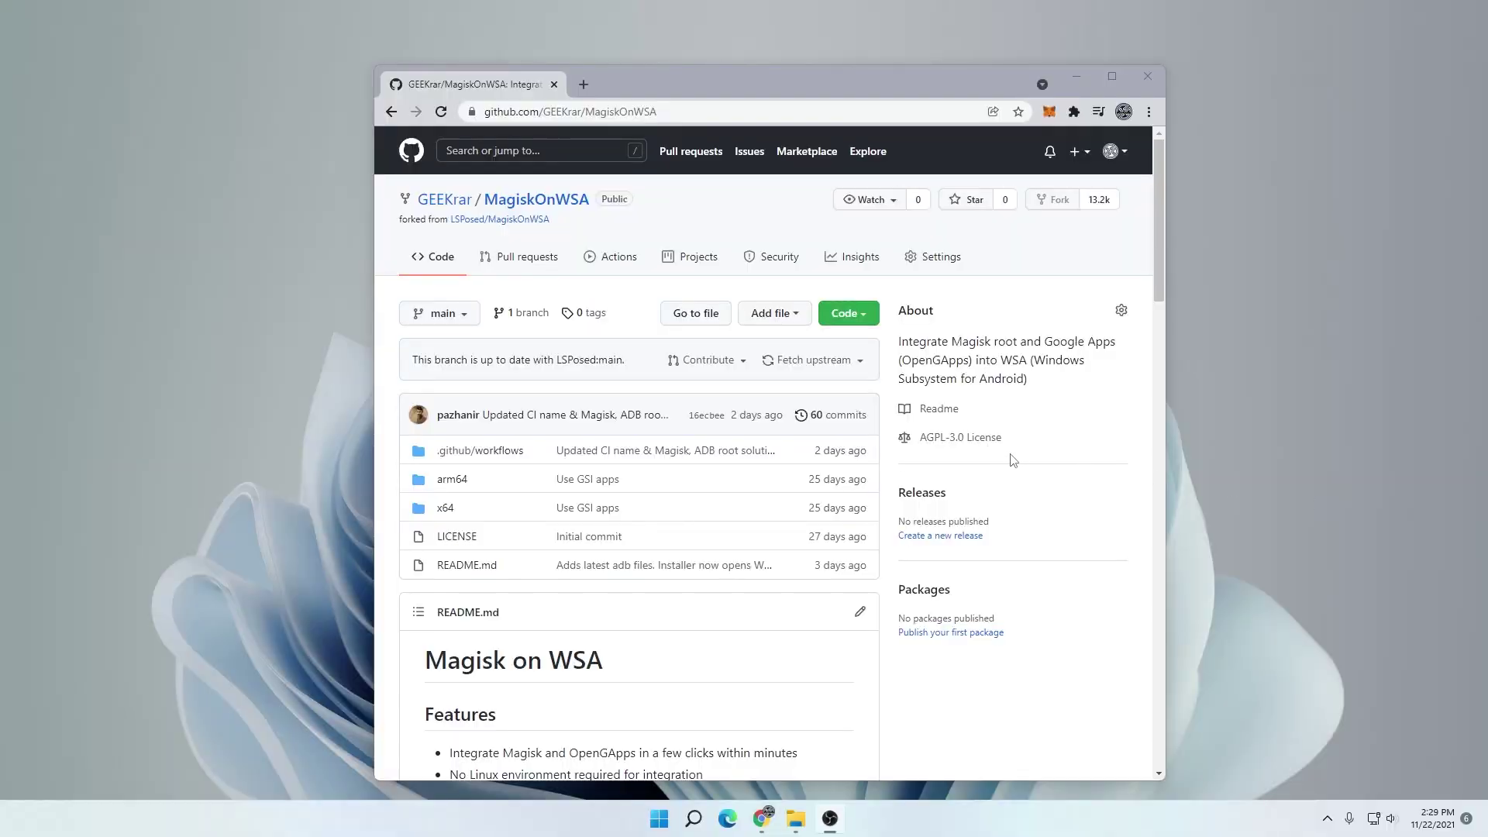
pyautogui.click(618, 262)
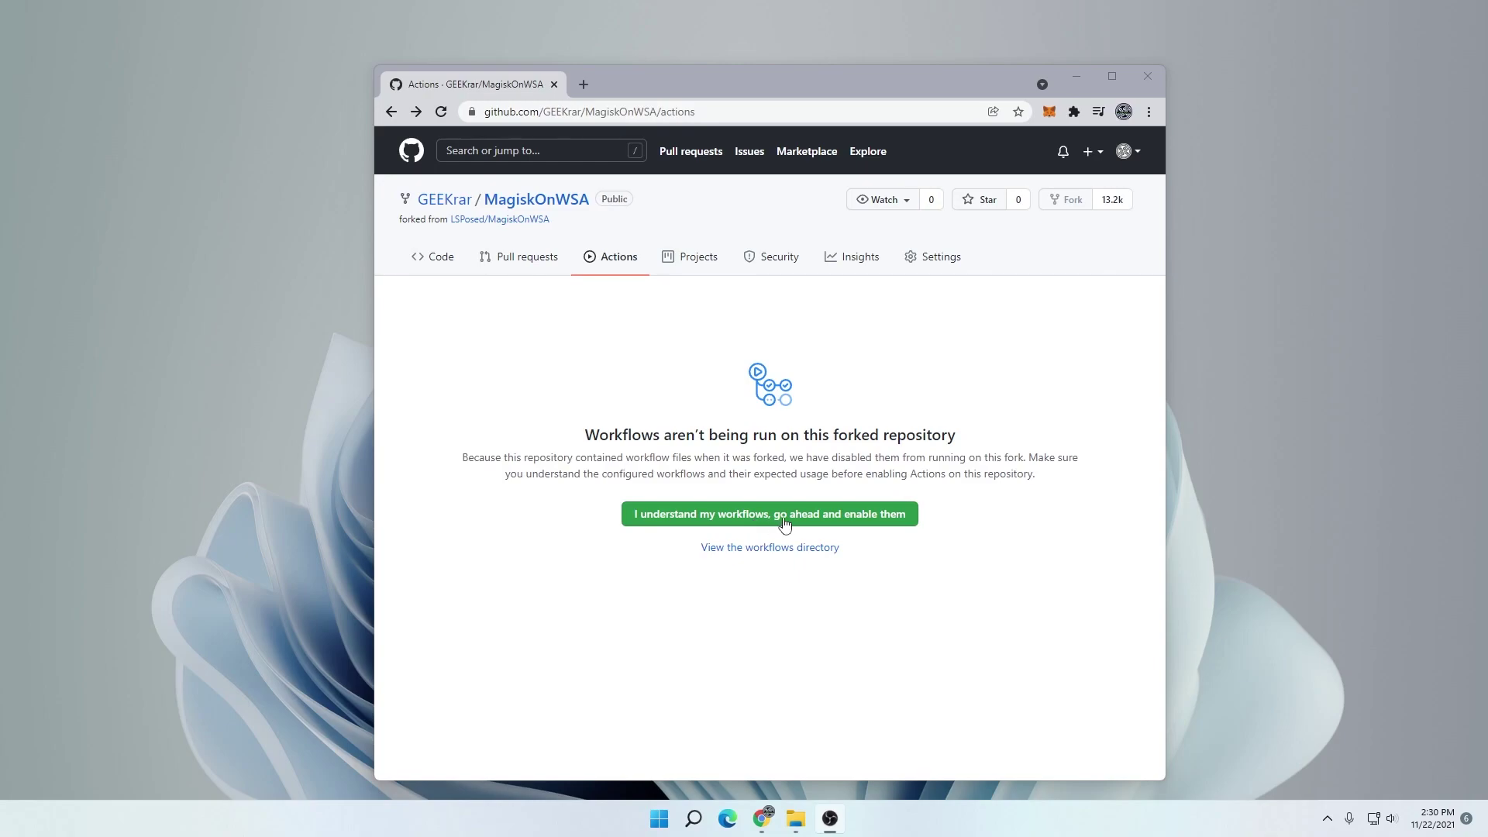
pyautogui.click(815, 522)
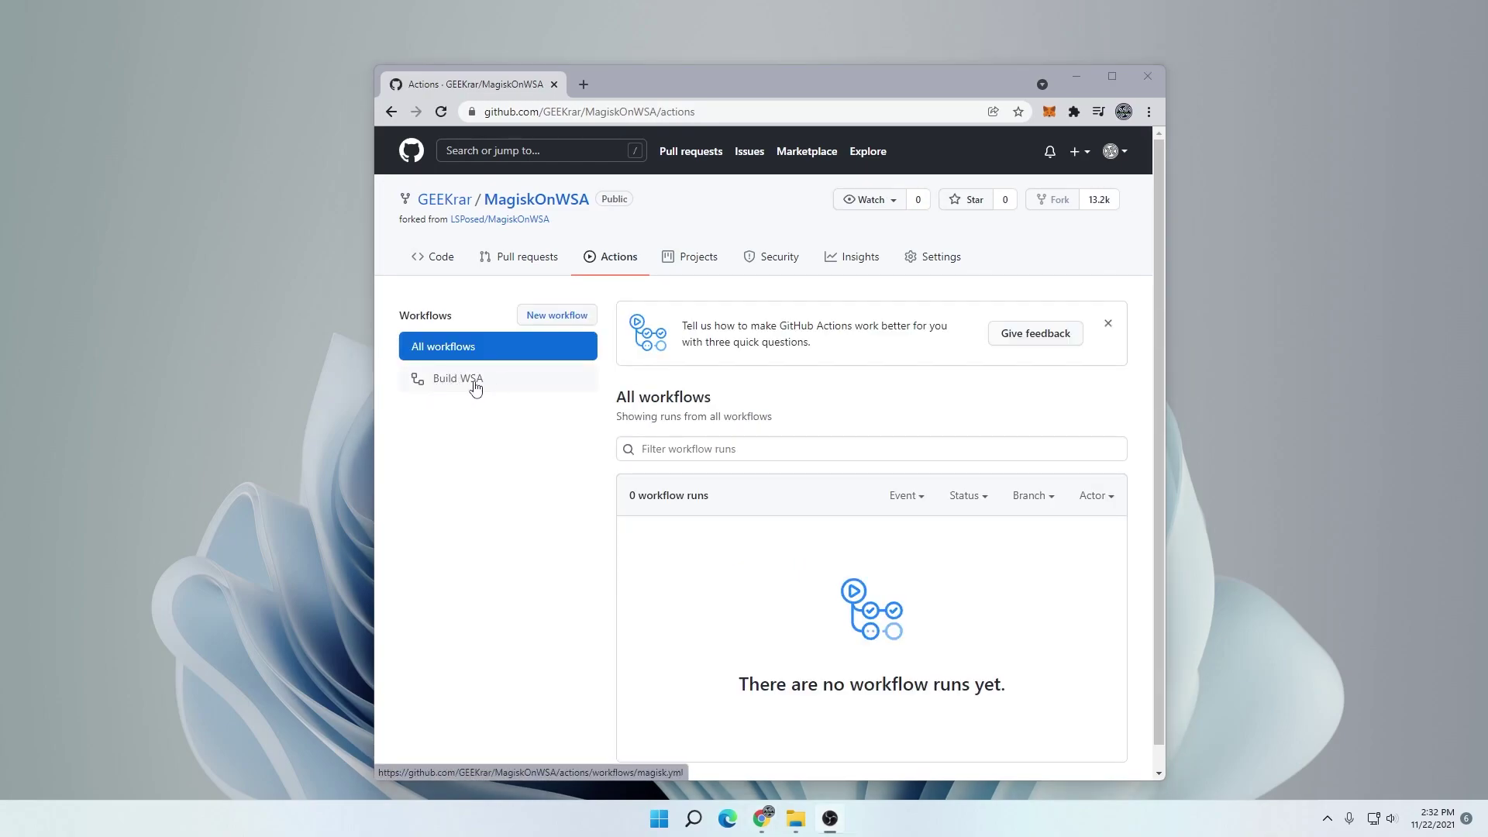
# Open Build WSA's Run workflow form and change gapps variant from none to full, keeping magisk
pyautogui.click(473, 380)
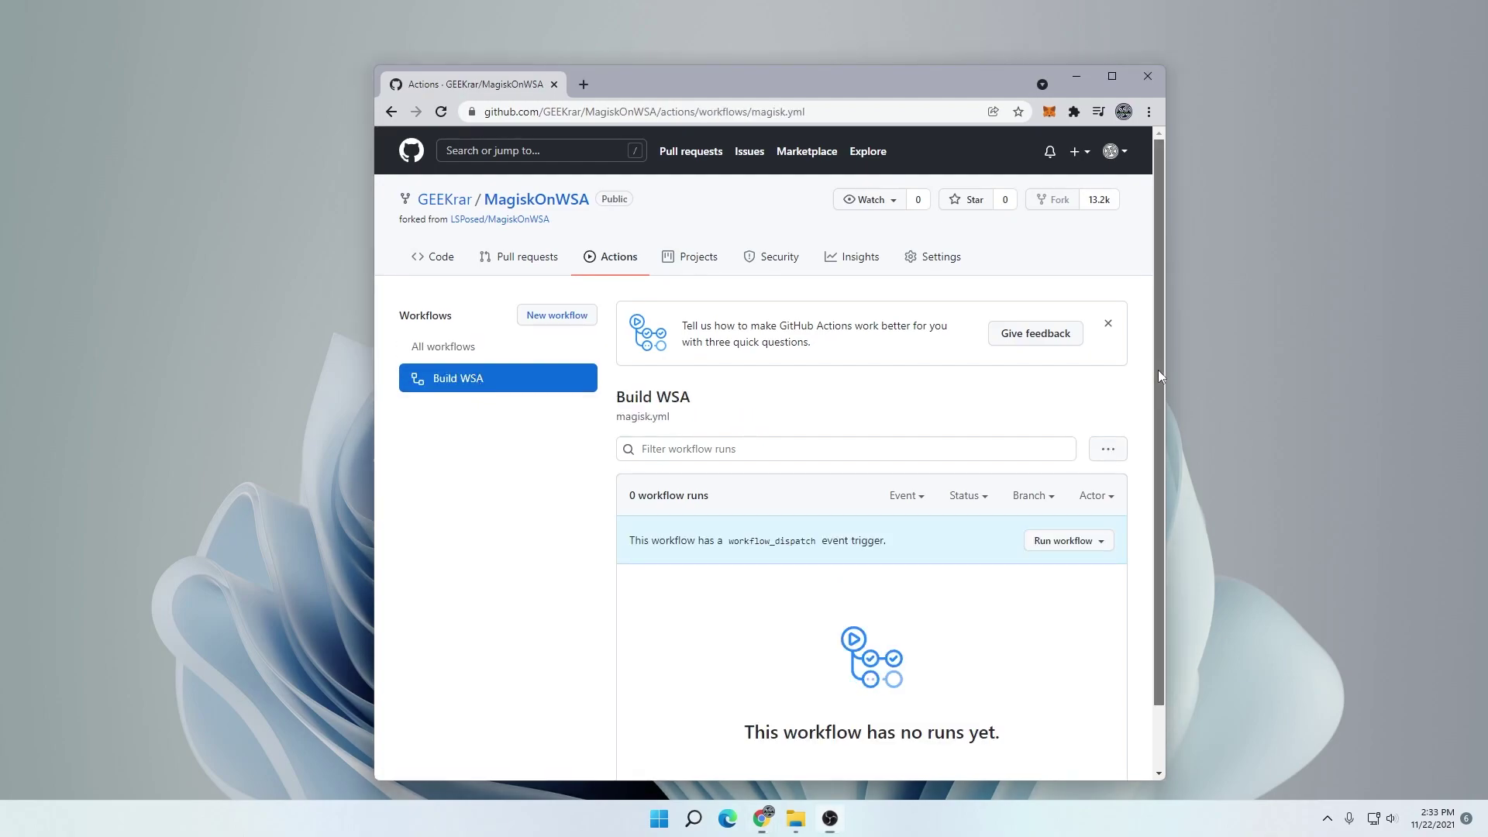
pyautogui.moveTo(1158, 370); pyautogui.dragTo(1161, 473)
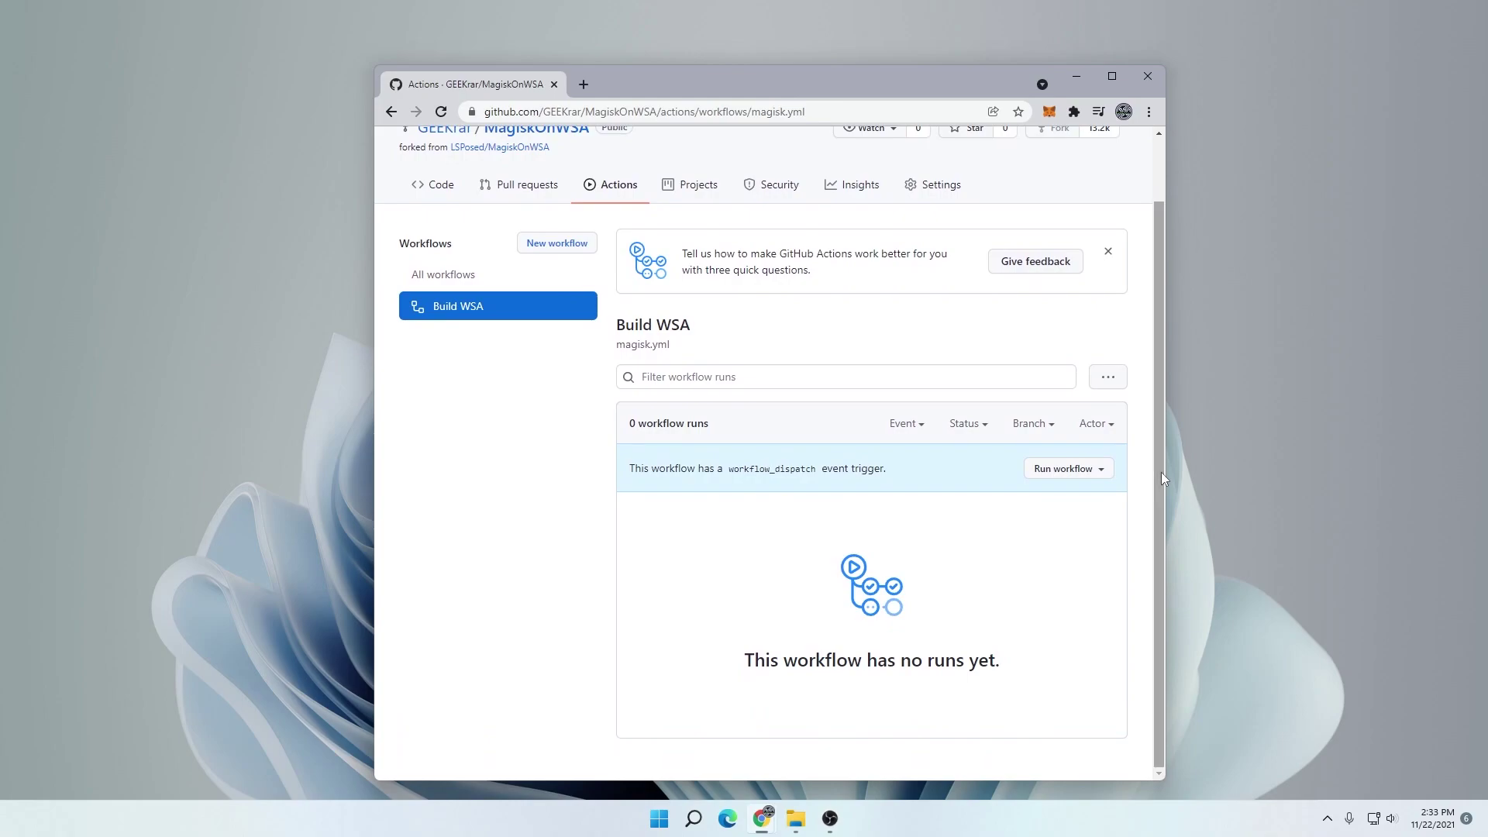
pyautogui.click(1104, 474)
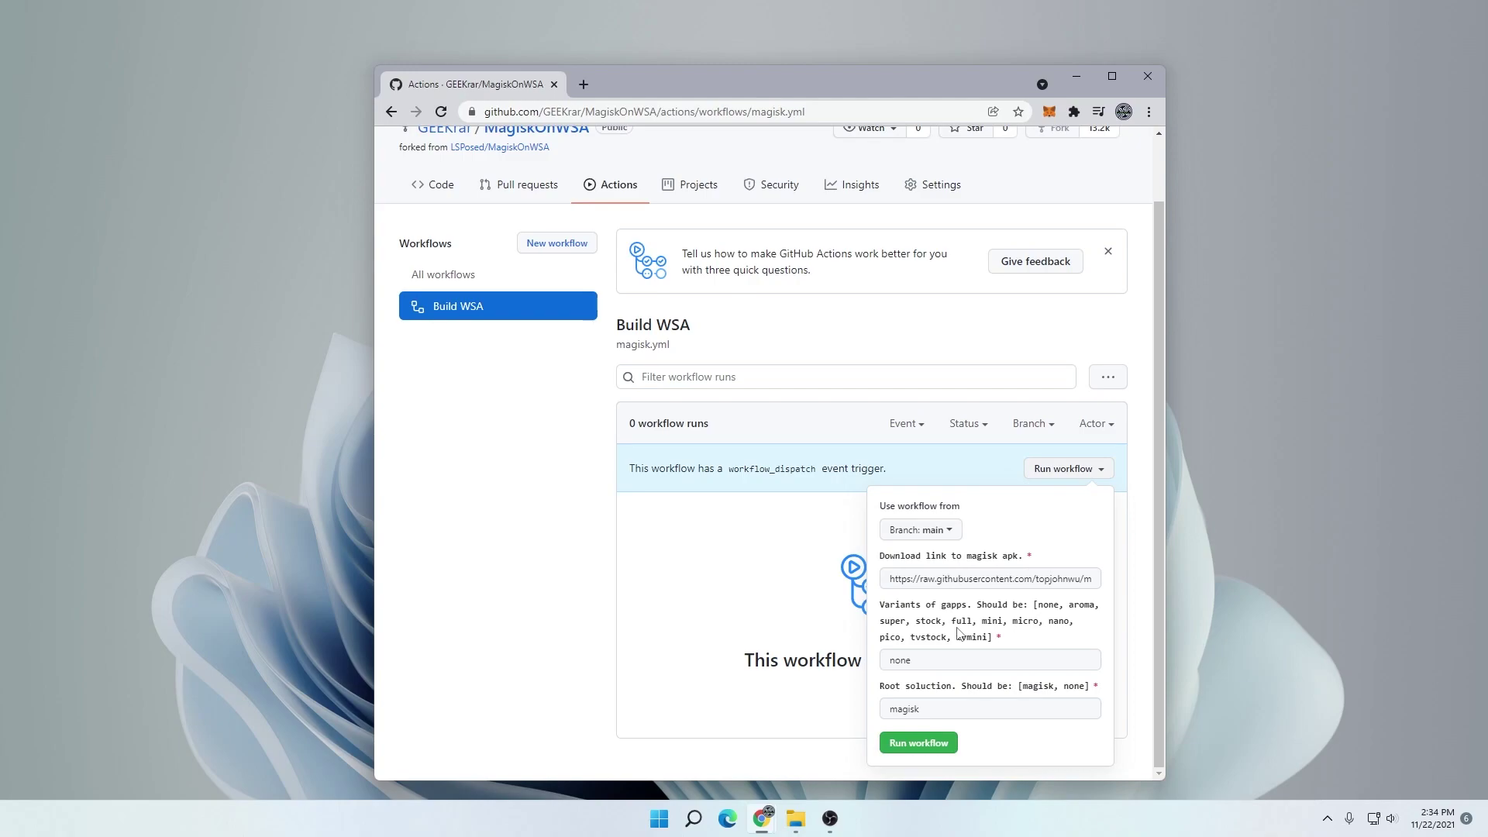
pyautogui.moveTo(941, 660); pyautogui.dragTo(863, 667)
pyautogui.write('full')
pyautogui.click(940, 707)
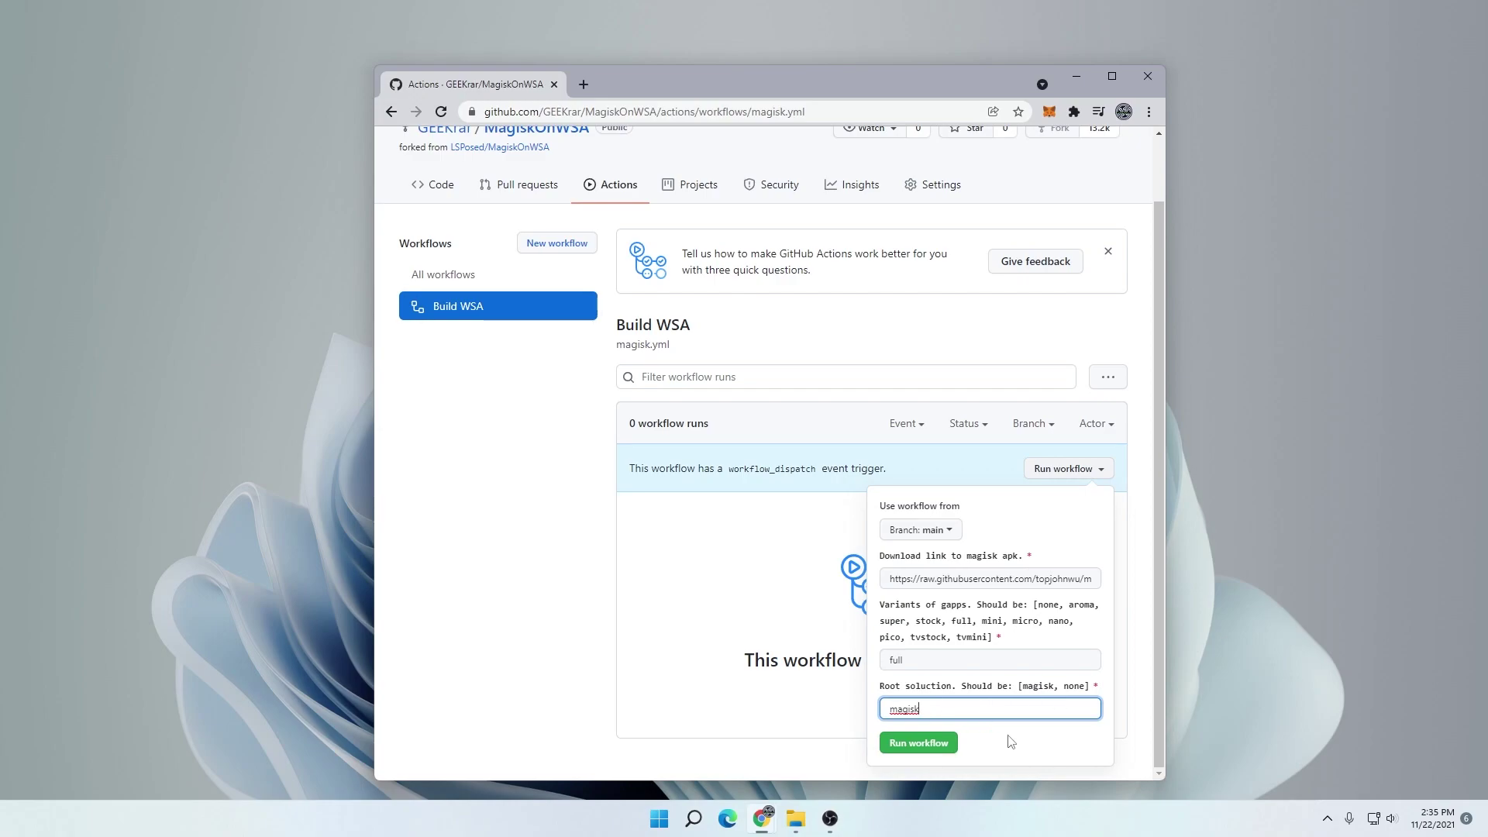
# Run Build WSA and, once it succeeds, download the x64 WSA-with-magisk-GApps artifact
pyautogui.click(918, 744)
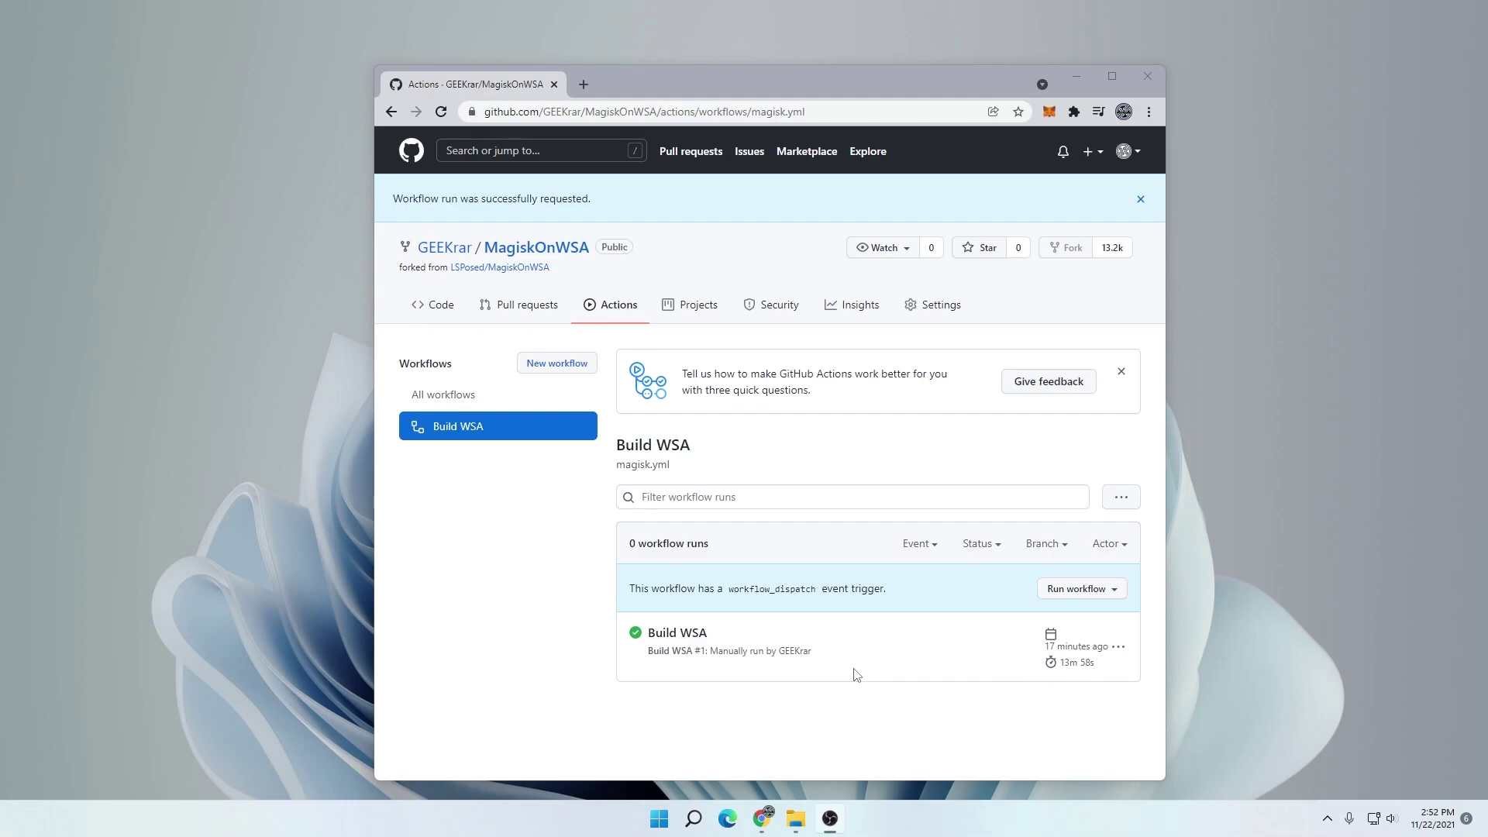
pyautogui.click(678, 642)
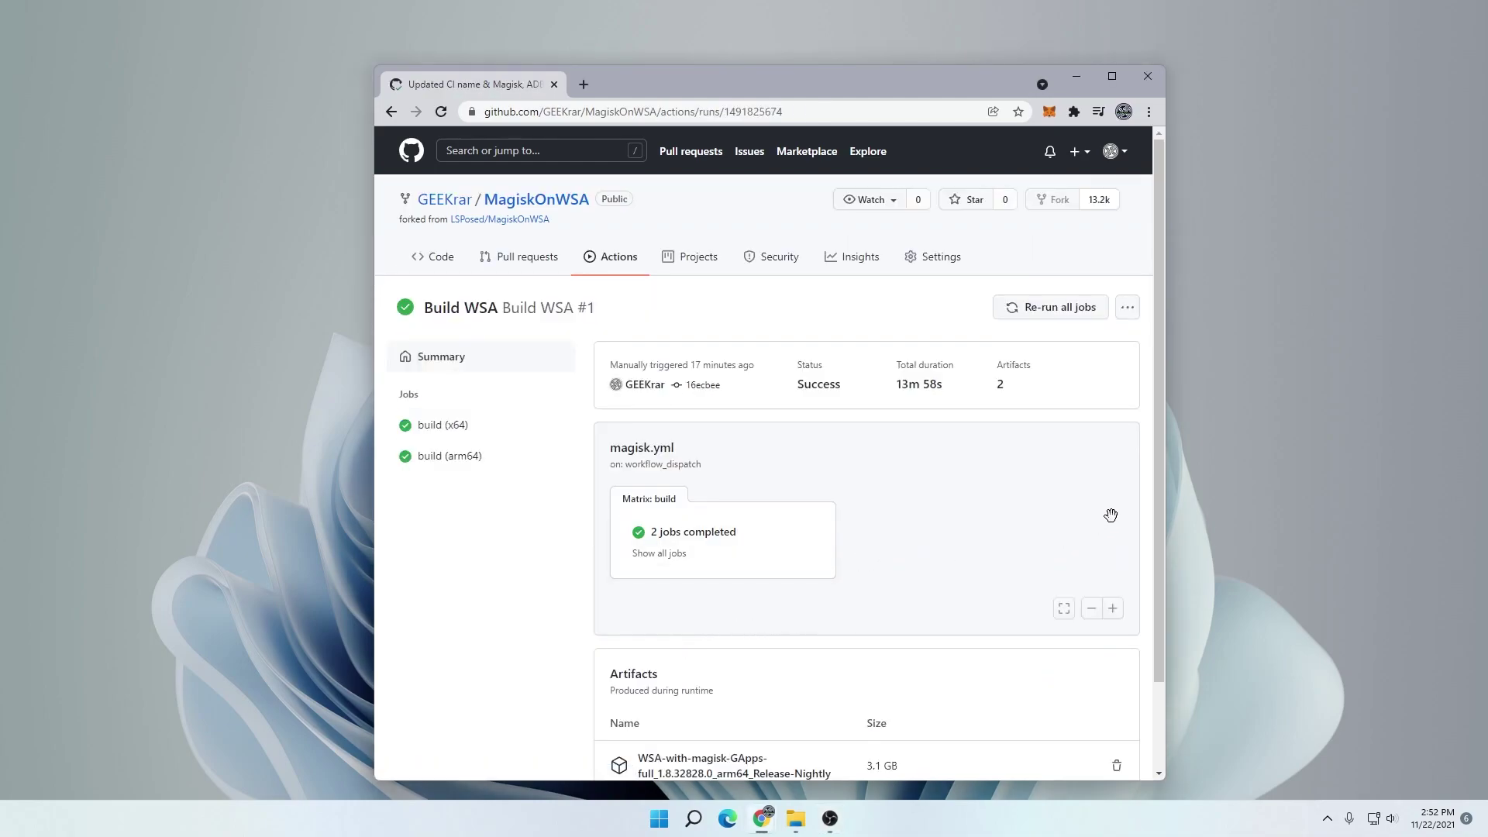
pyautogui.moveTo(1158, 470); pyautogui.dragTo(1170, 629)
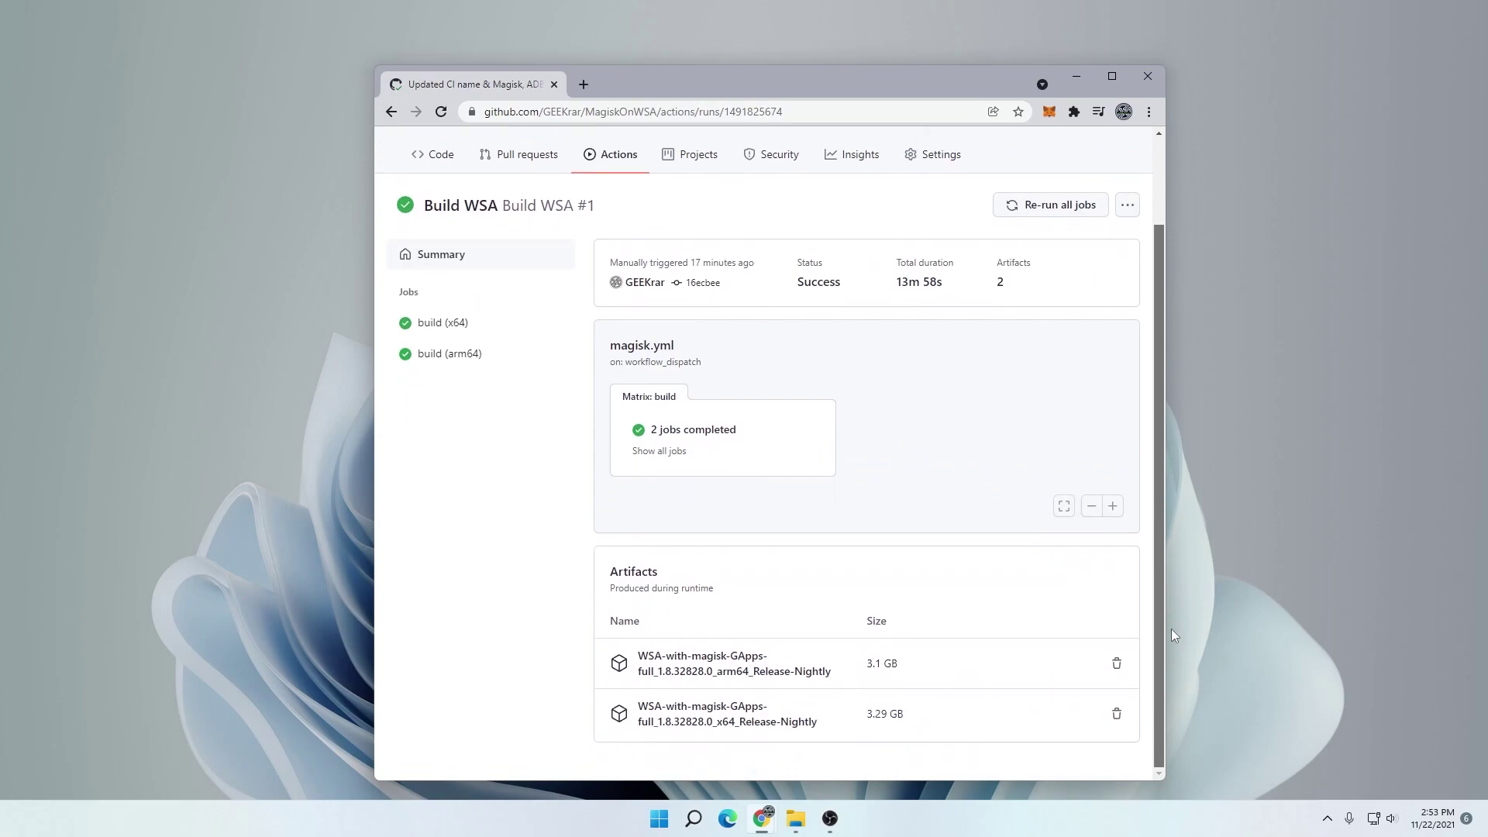
pyautogui.click(732, 721)
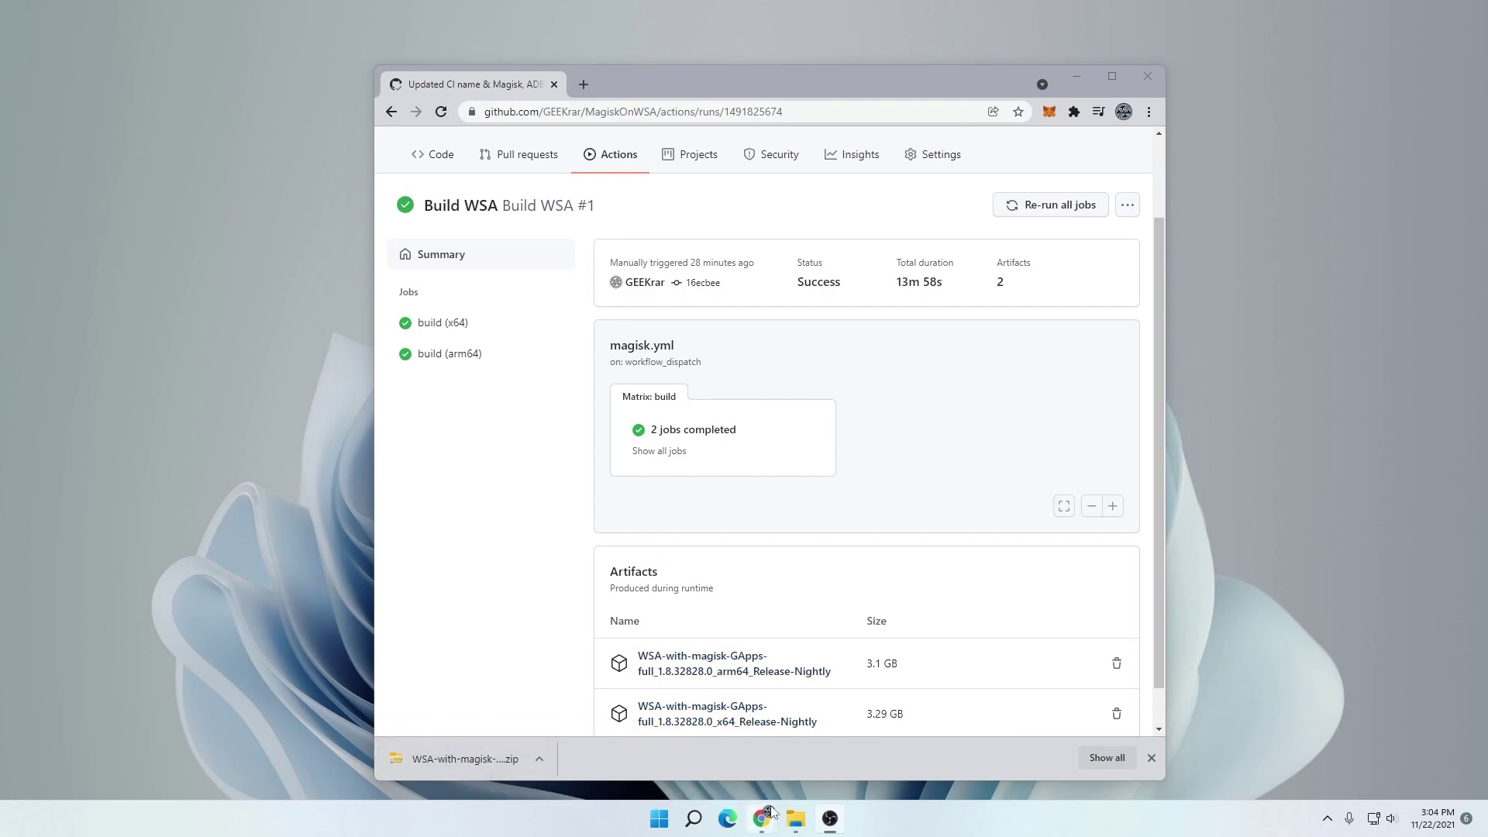
# Extract the downloaded WSA-with-magisk-GApps zip in Downloads into the suggested folder
pyautogui.click(797, 819)
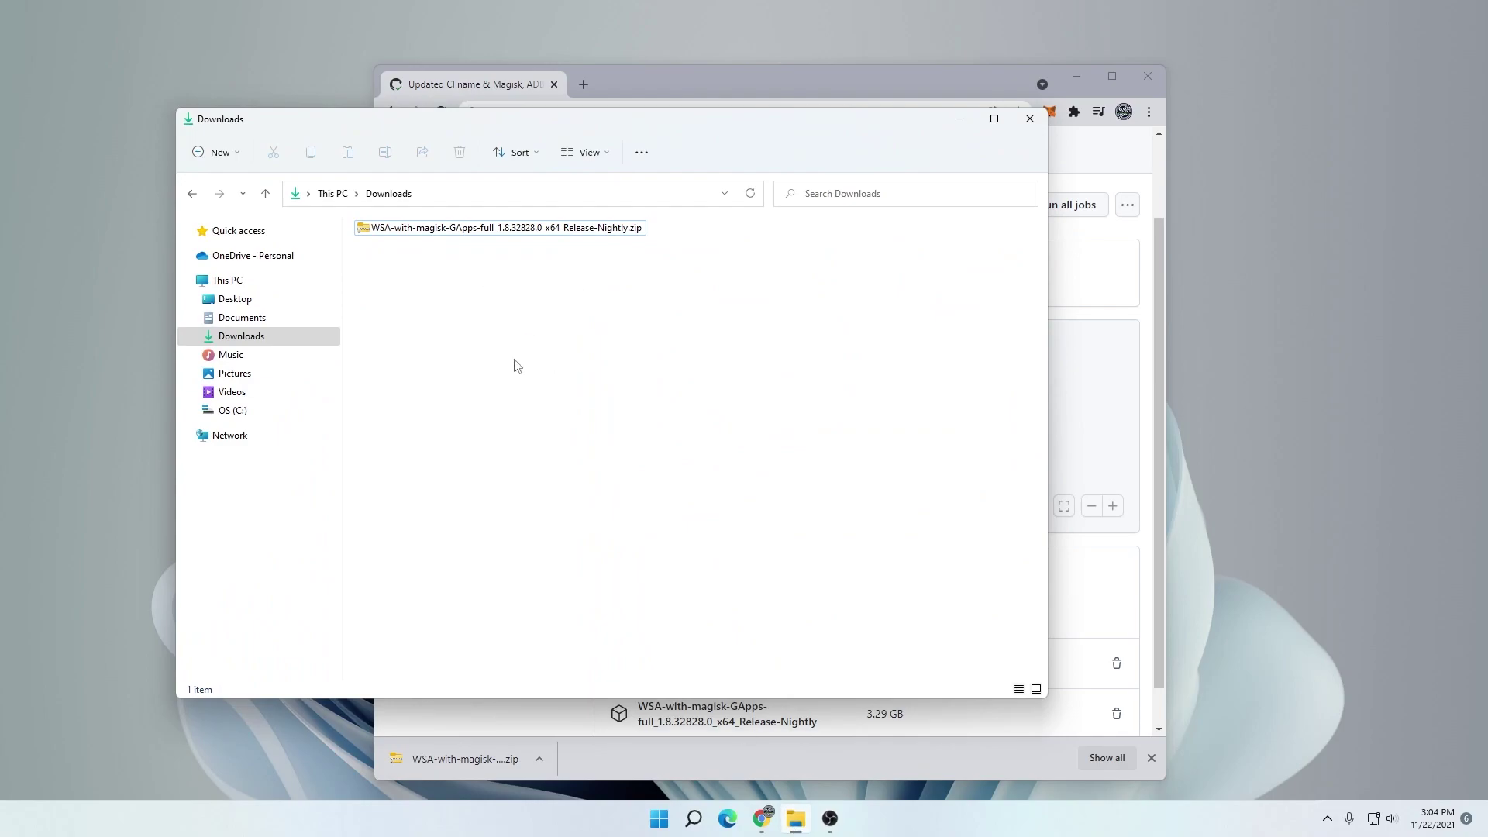
pyautogui.click(465, 230)
pyautogui.rightClick(464, 231)
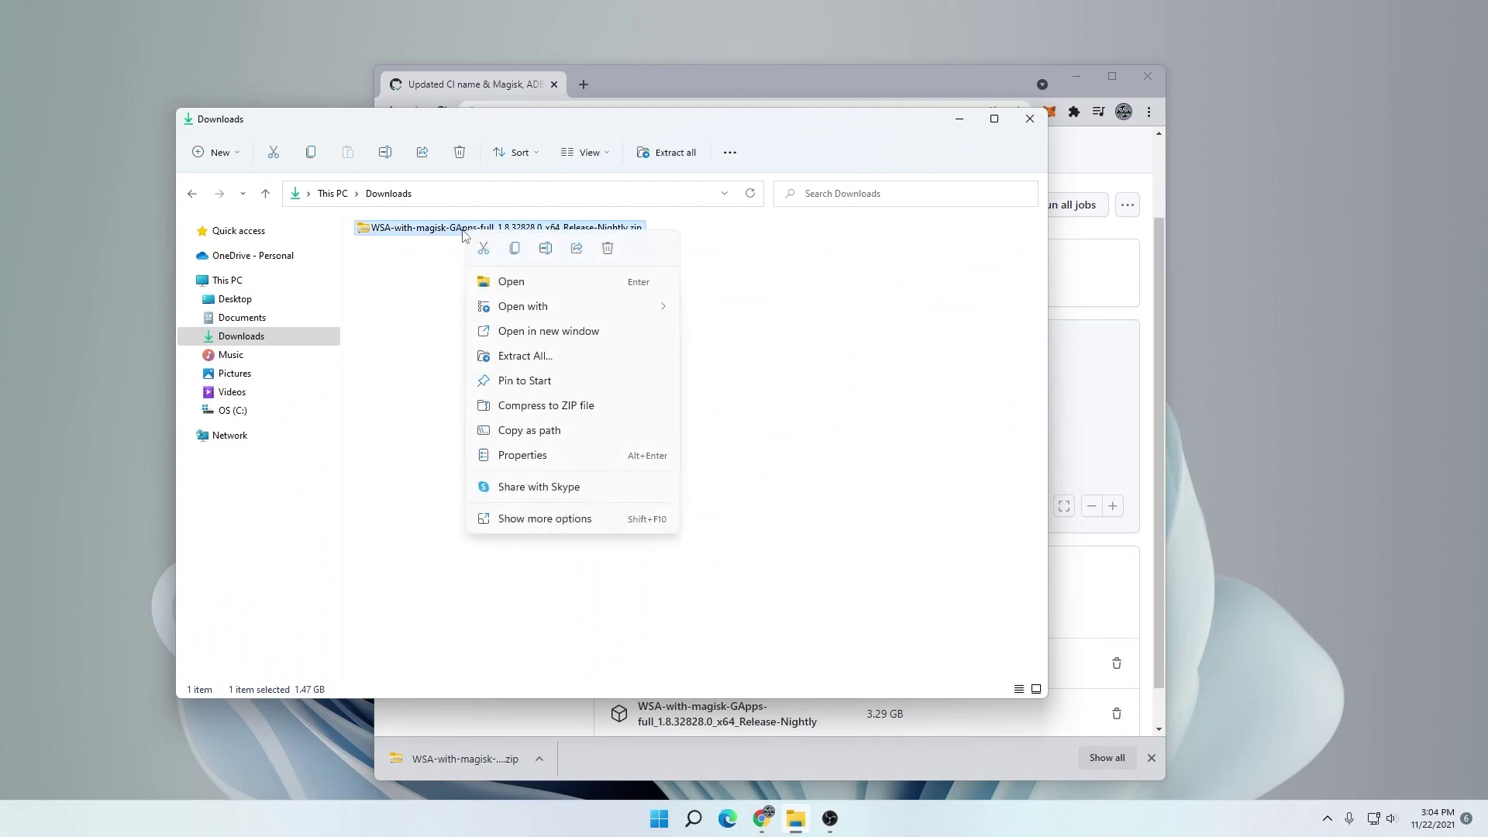
pyautogui.click(545, 356)
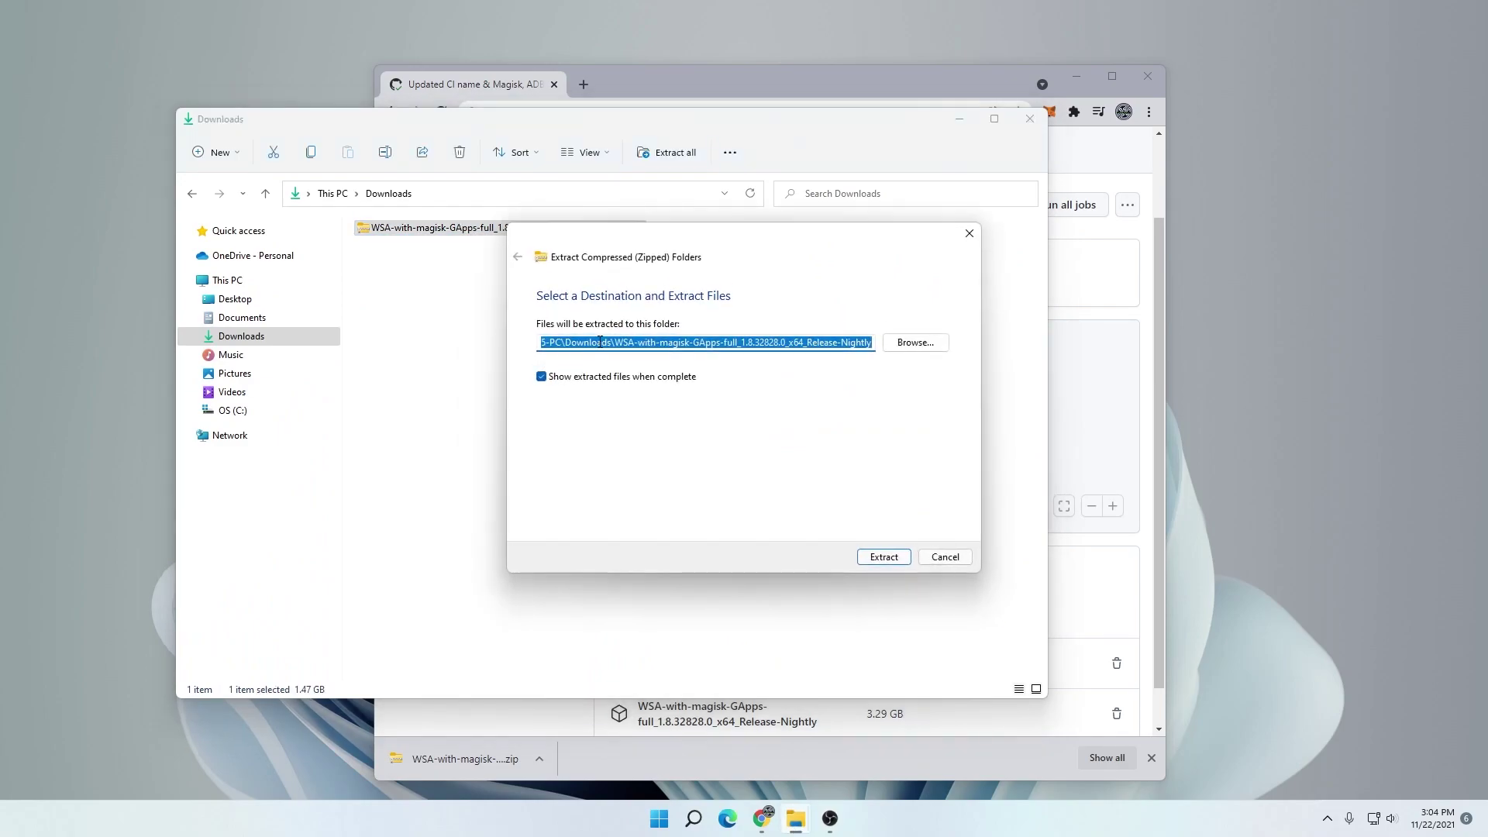
pyautogui.click(884, 557)
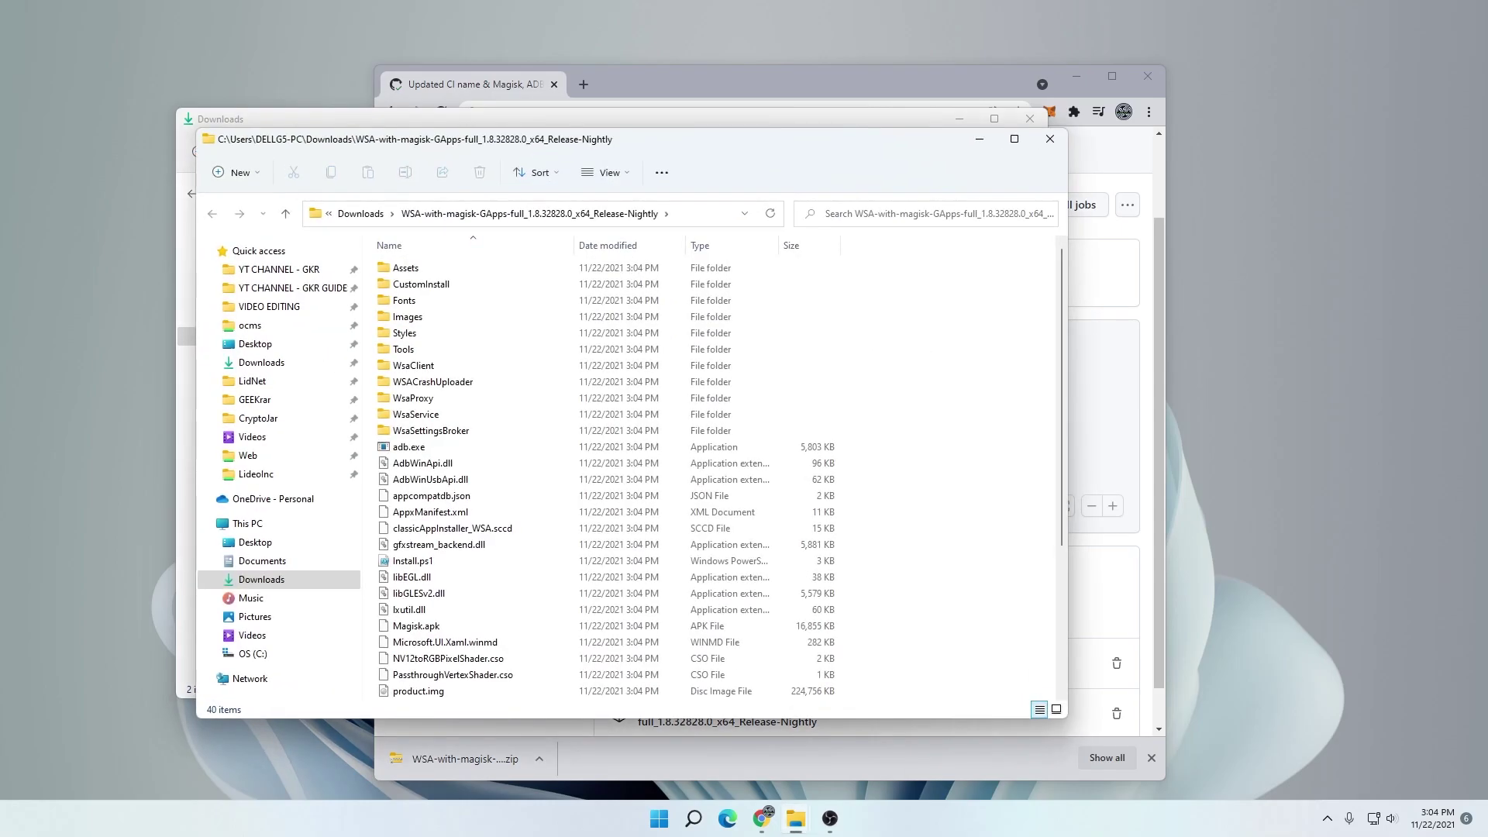
# Minimize the browser and run the extracted Install.ps1 with PowerShell
pyautogui.click(1078, 76)
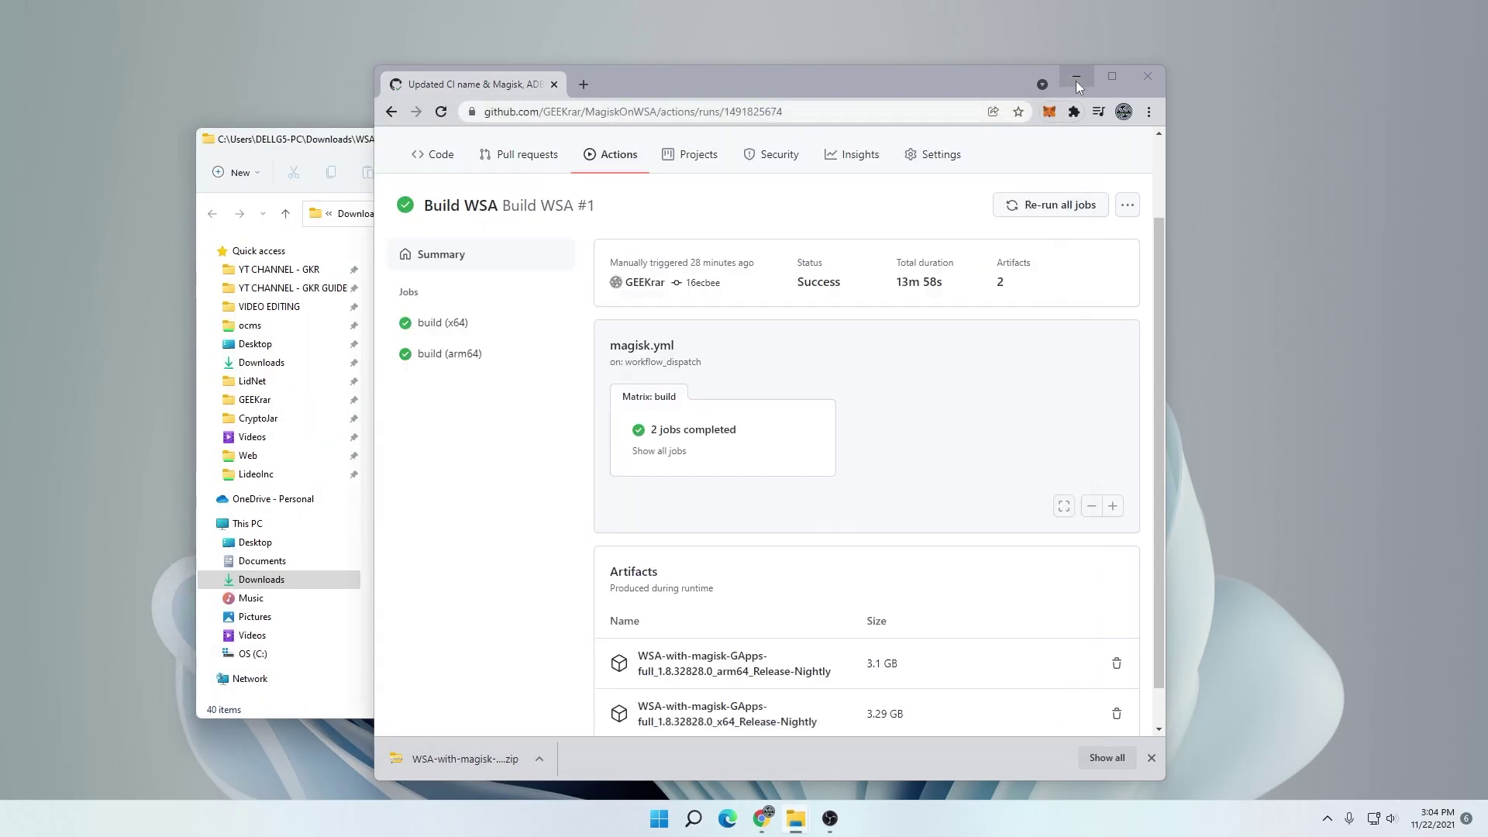
pyautogui.click(1076, 81)
pyautogui.moveTo(921, 147); pyautogui.dragTo(966, 109)
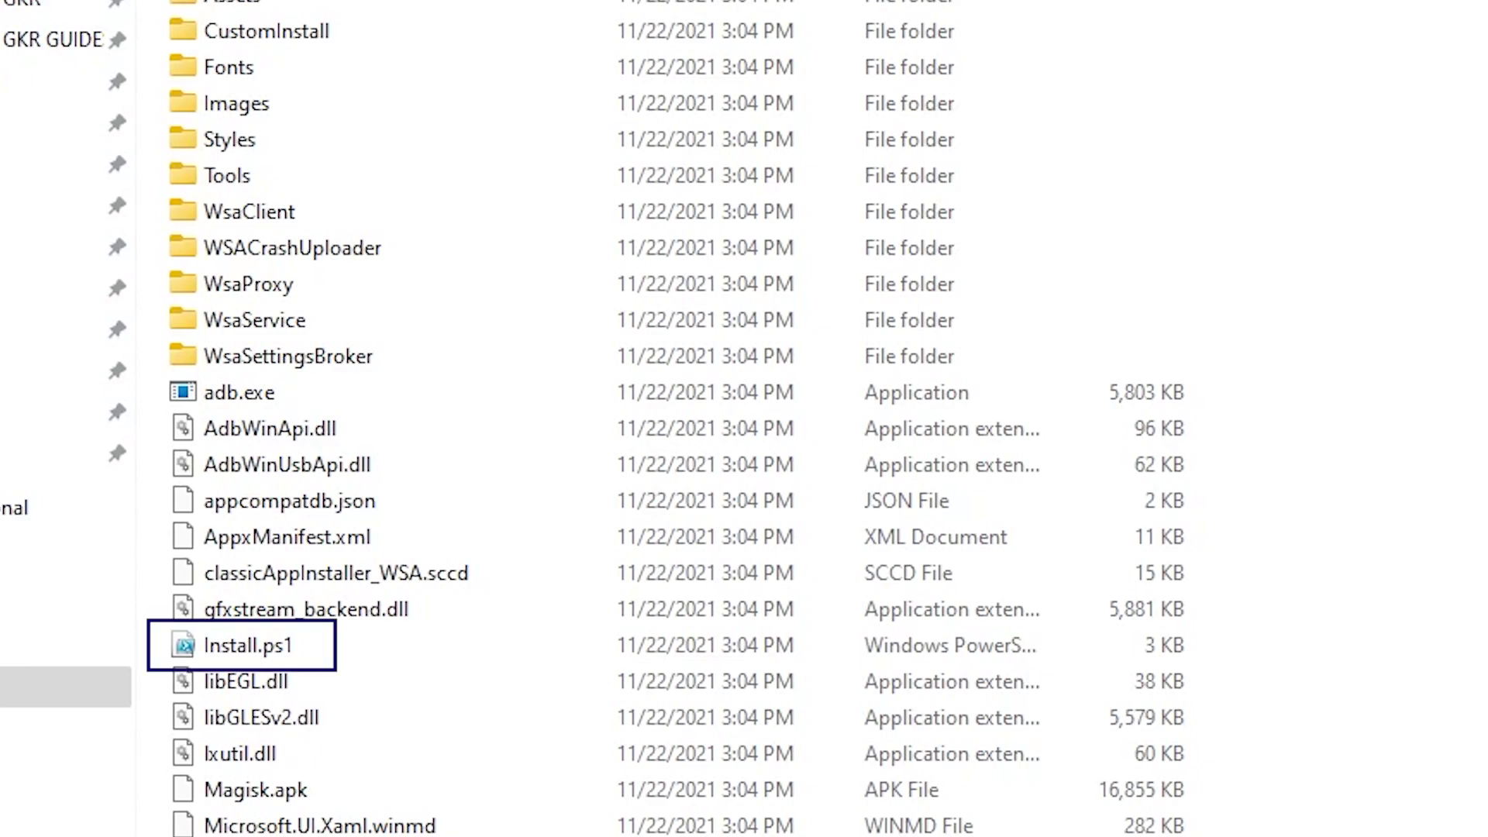
pyautogui.click(211, 651)
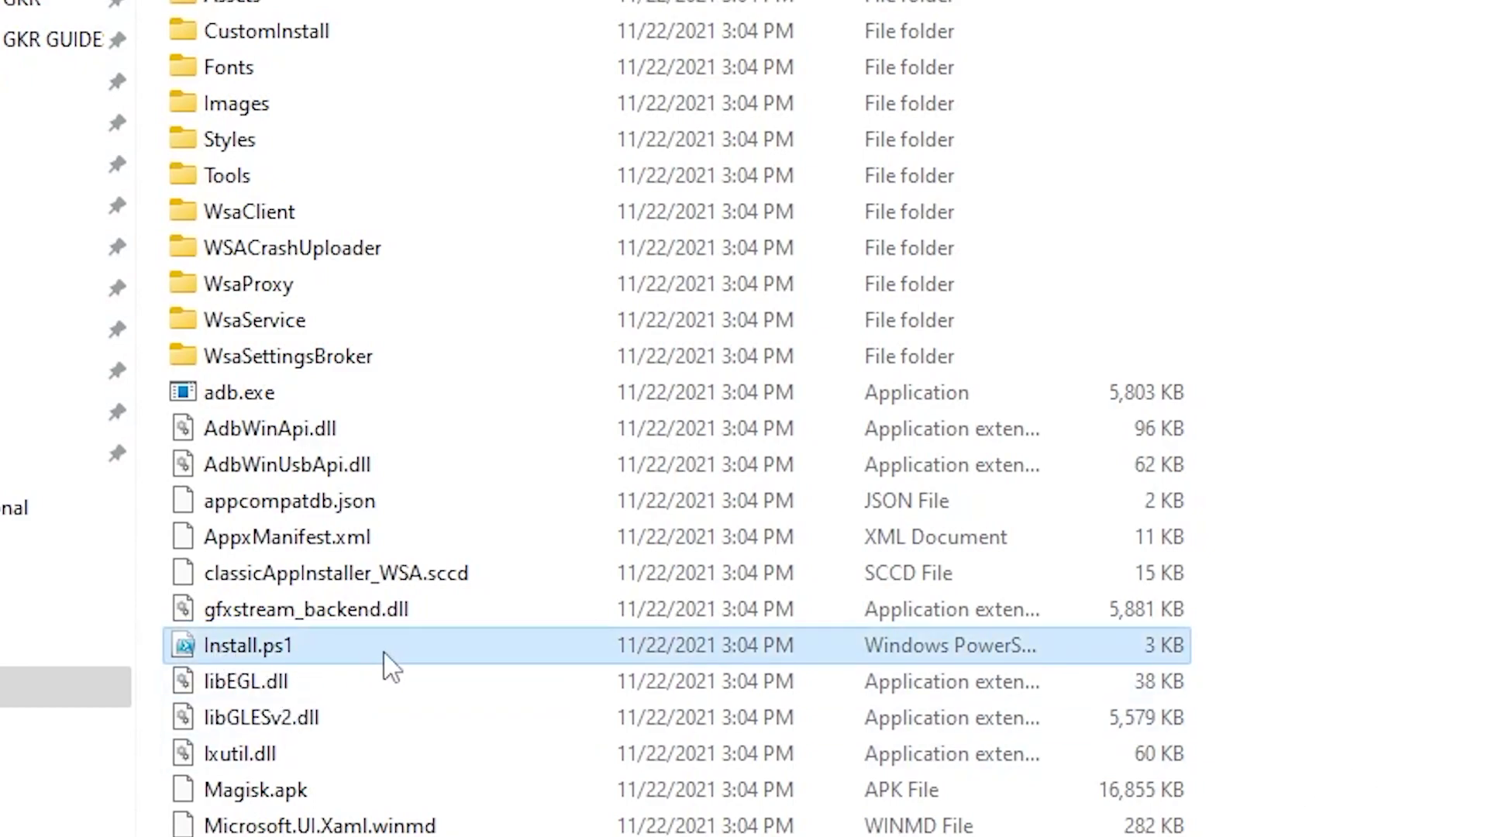
pyautogui.rightClick(235, 658)
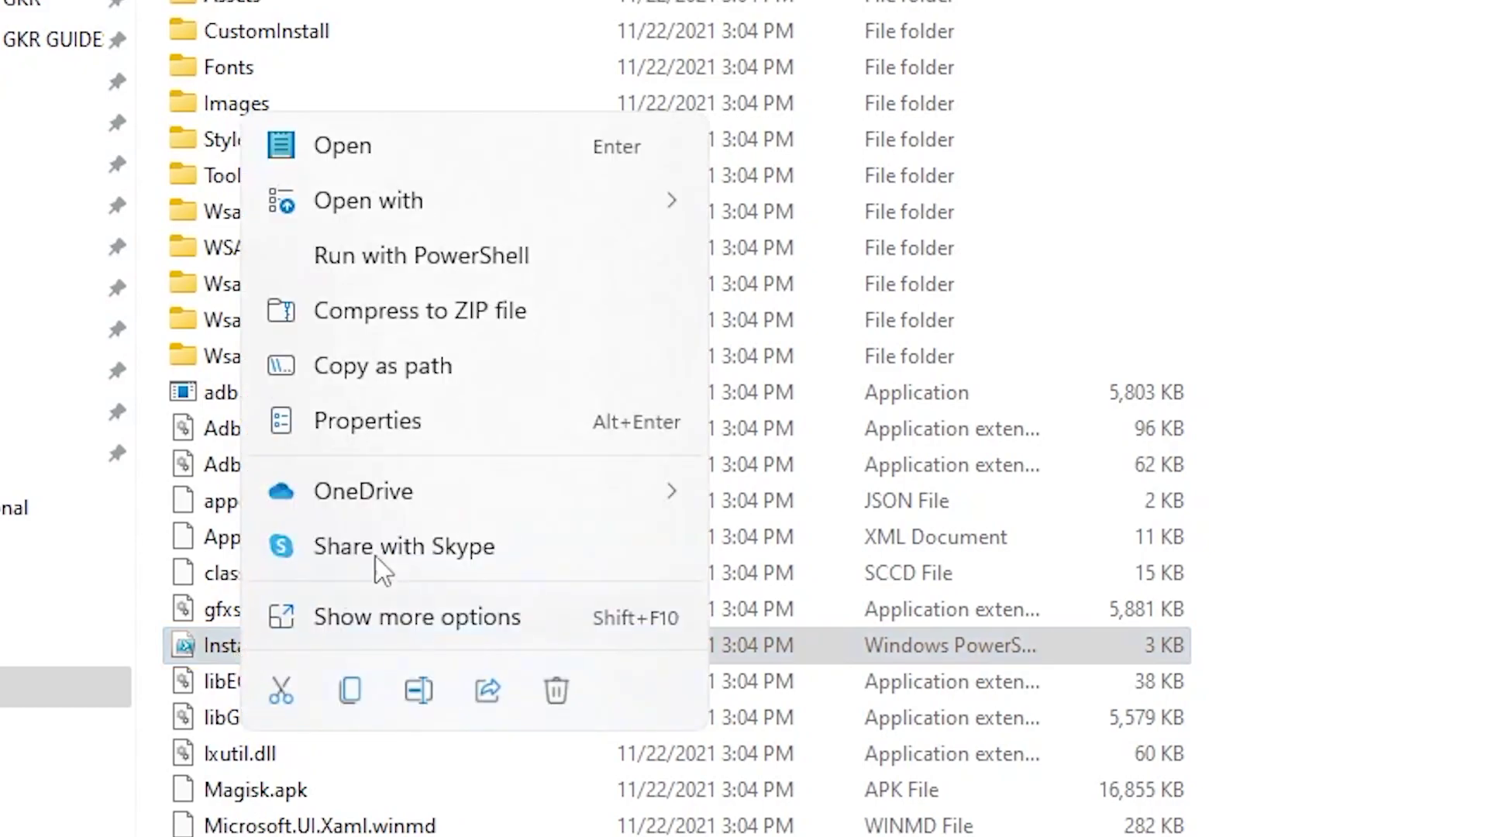
pyautogui.click(409, 267)
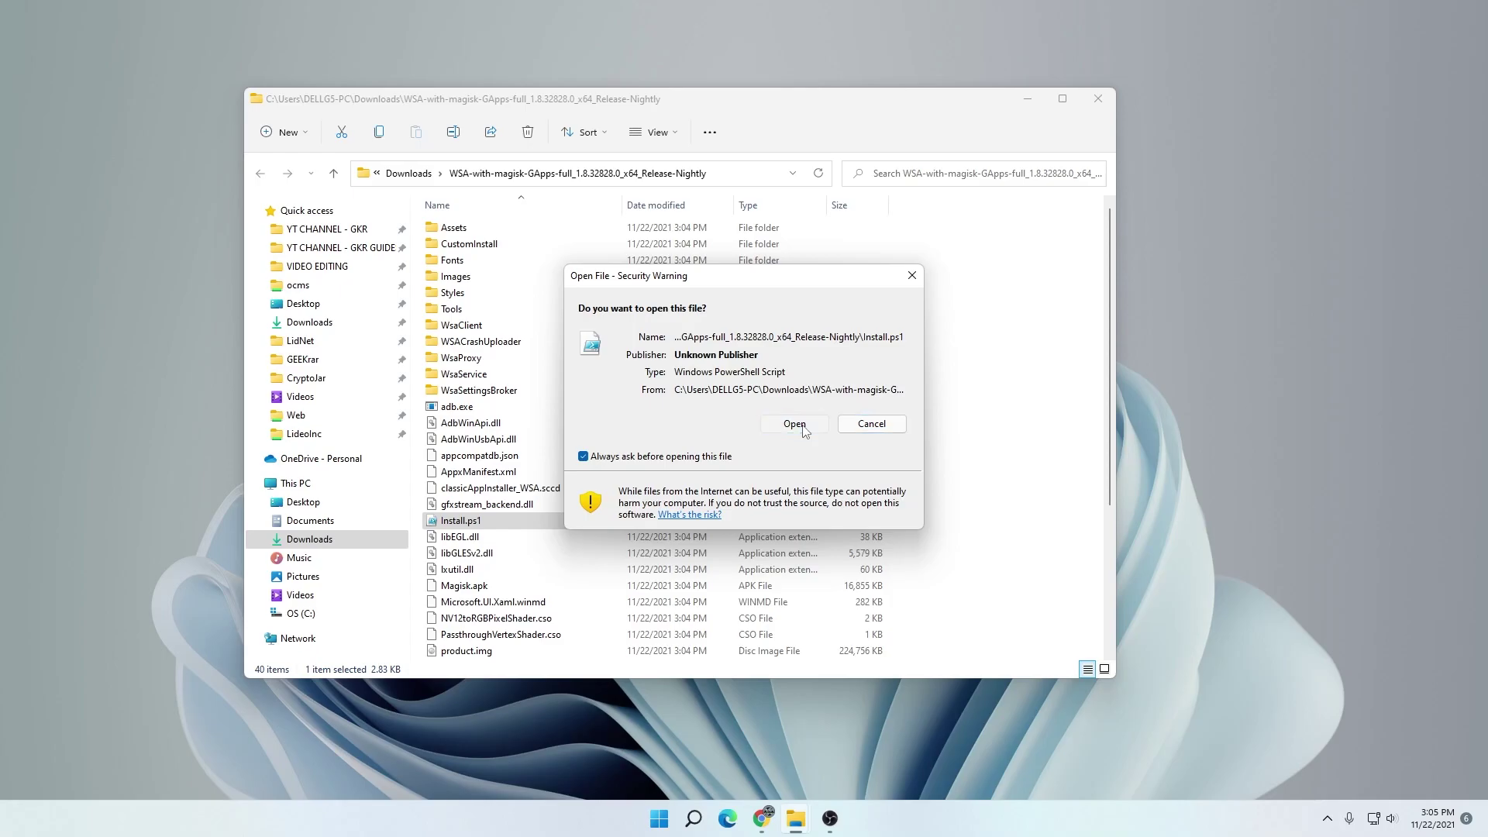
# Confirm the script warning, allow WSA through the firewall, and accept Magisk's additional setup
pyautogui.click(802, 425)
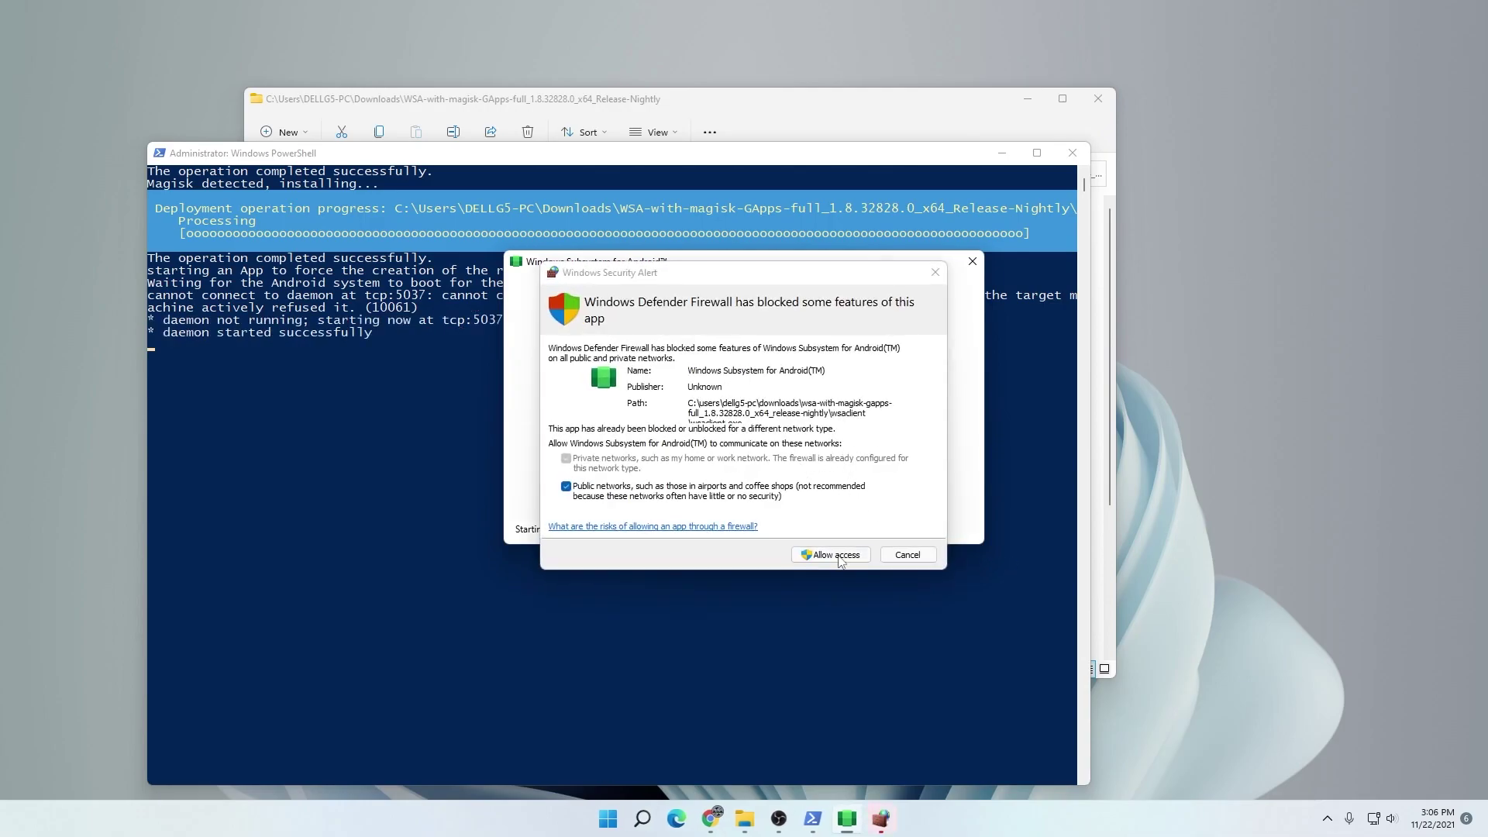
pyautogui.click(839, 555)
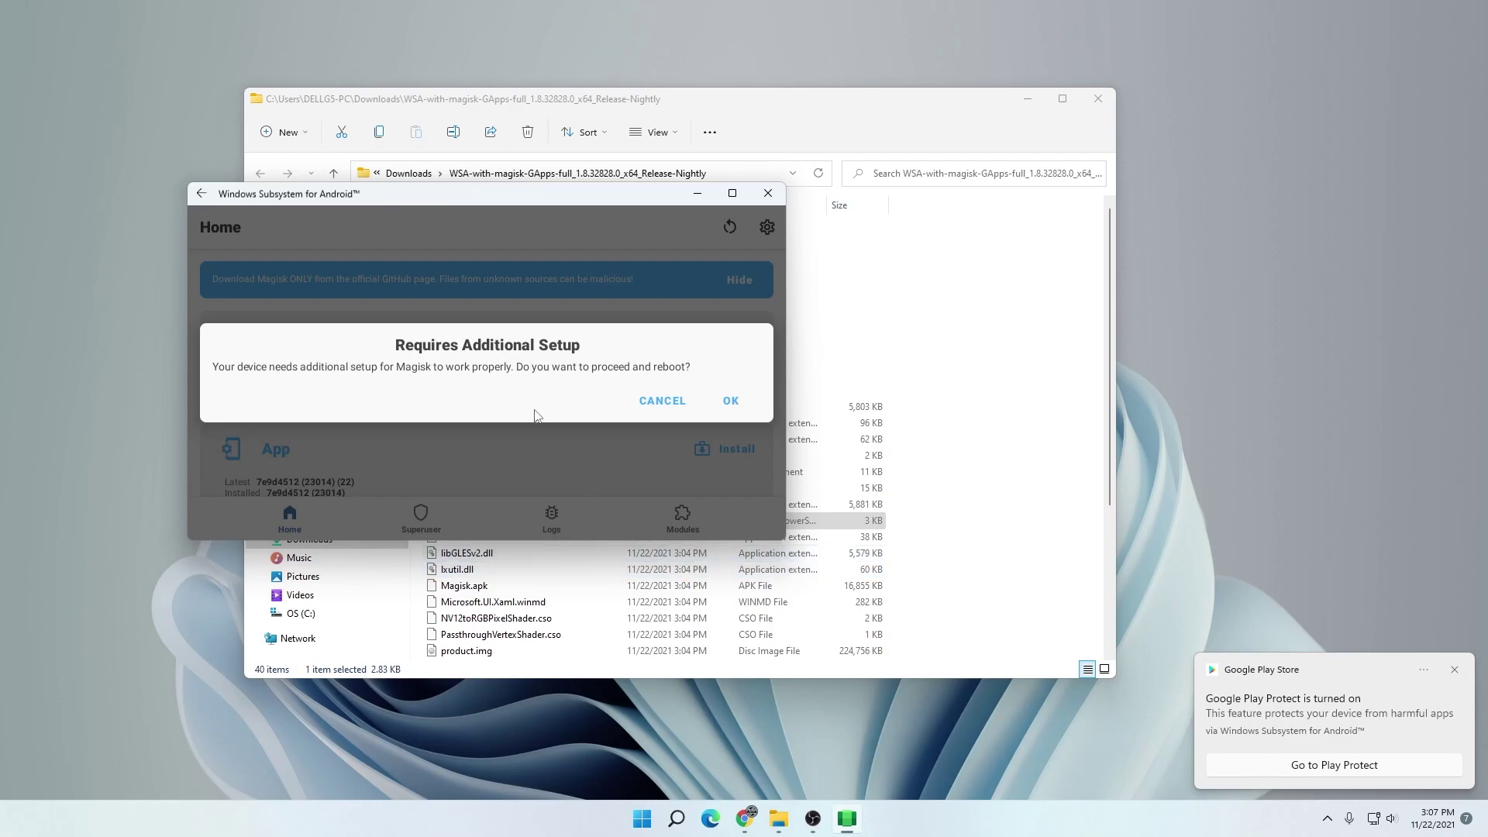
pyautogui.click(732, 401)
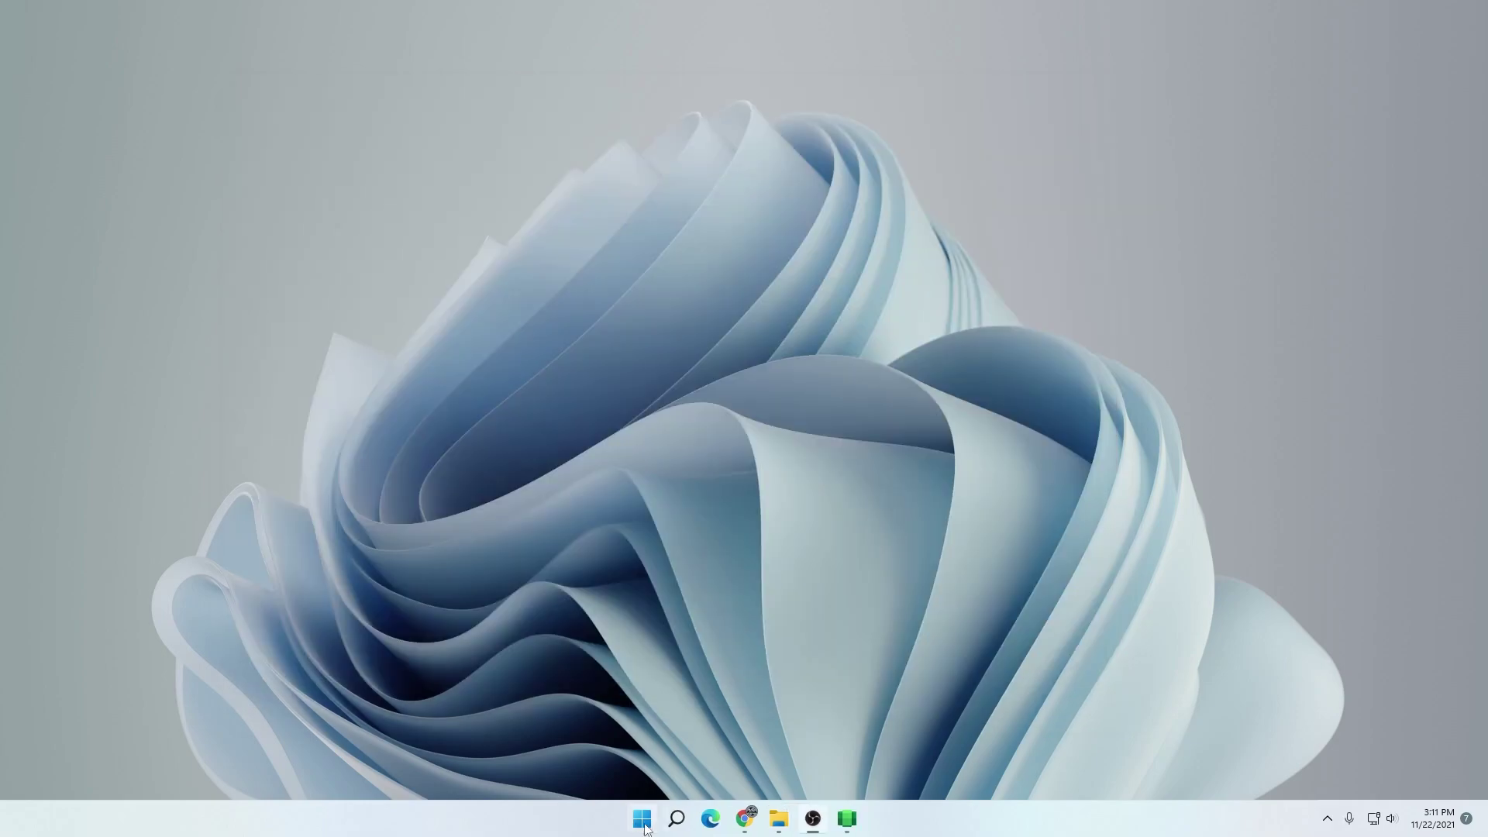
# Search the Start menu for 'play' to find the newly installed Play Store app
pyautogui.click(642, 819)
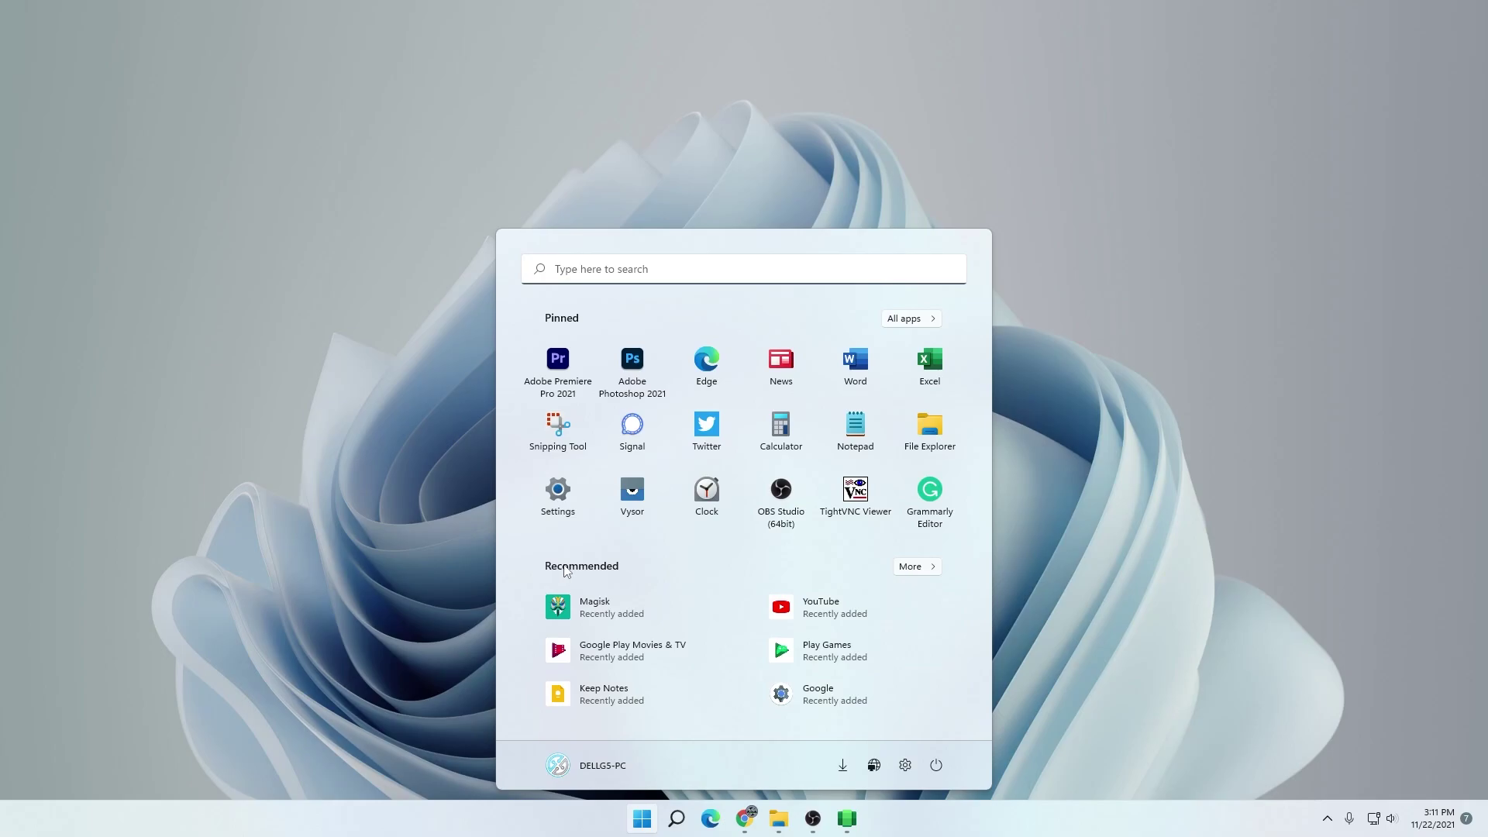
pyautogui.click(672, 271)
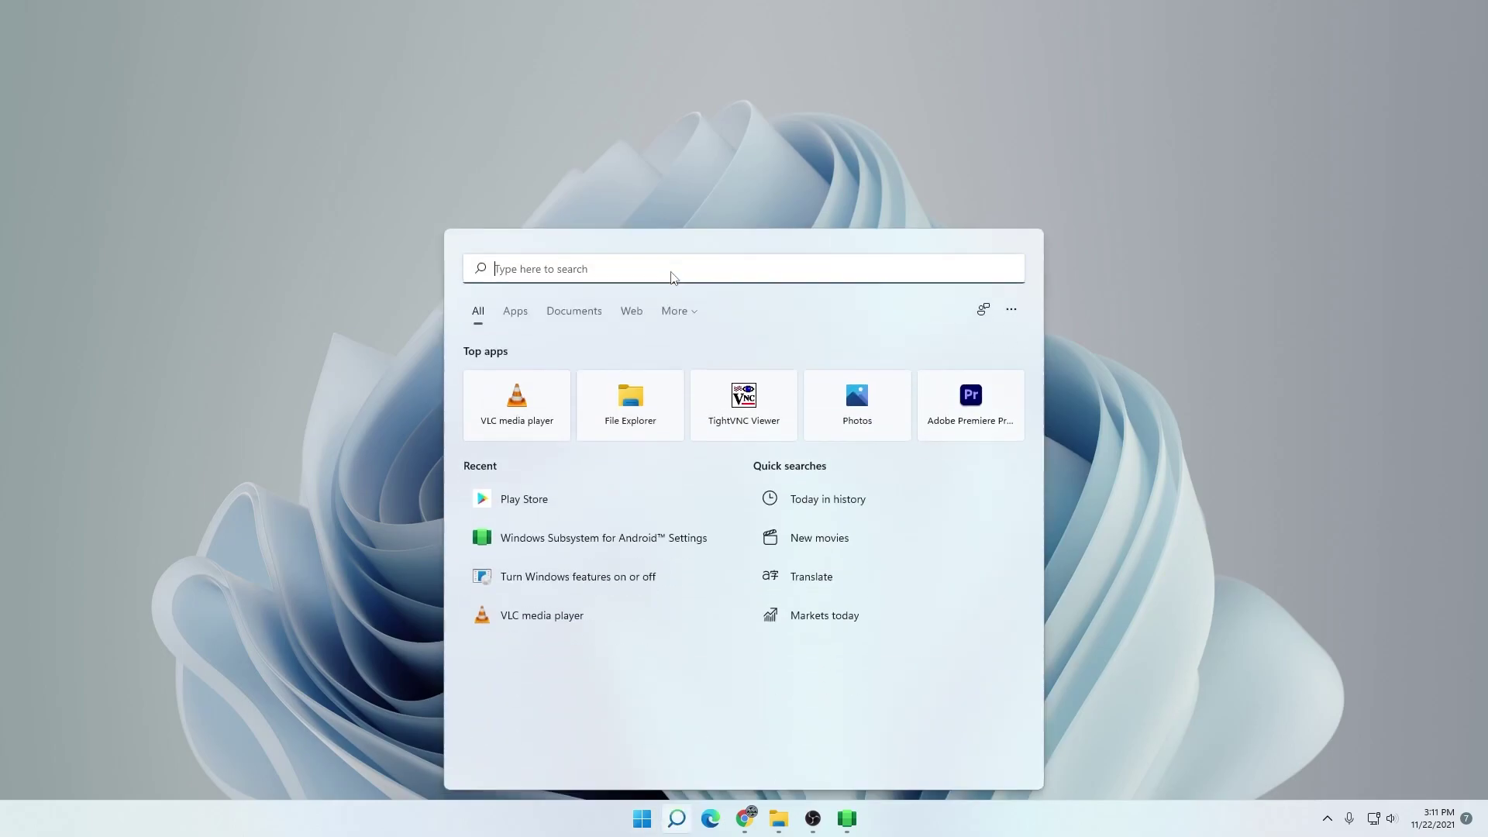
pyautogui.write('windows ap')
pyautogui.press('BackSpace')
pyautogui.press('BackSpace')
pyautogui.write('su')
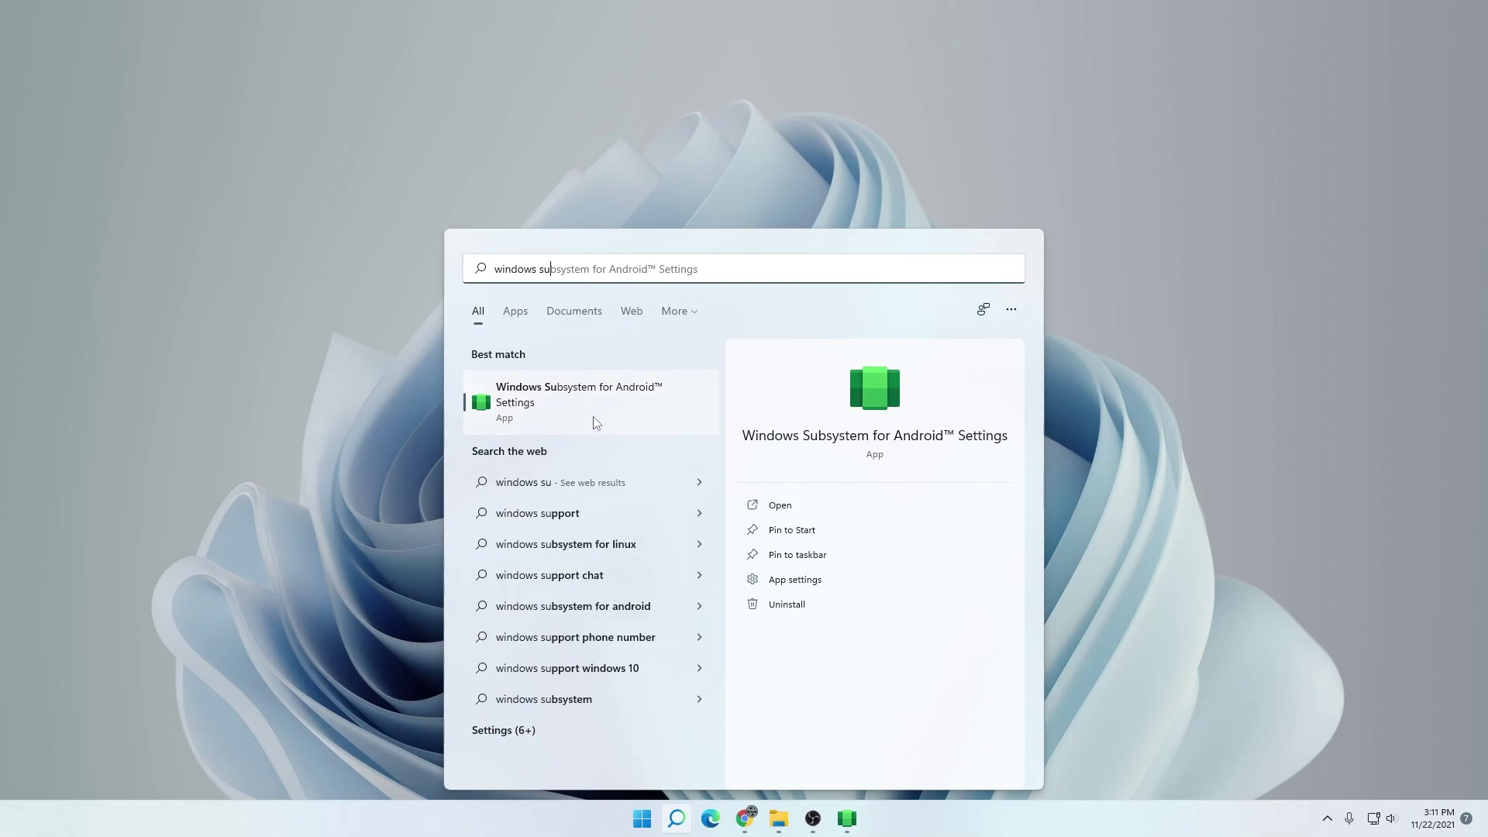
pyautogui.click(619, 275)
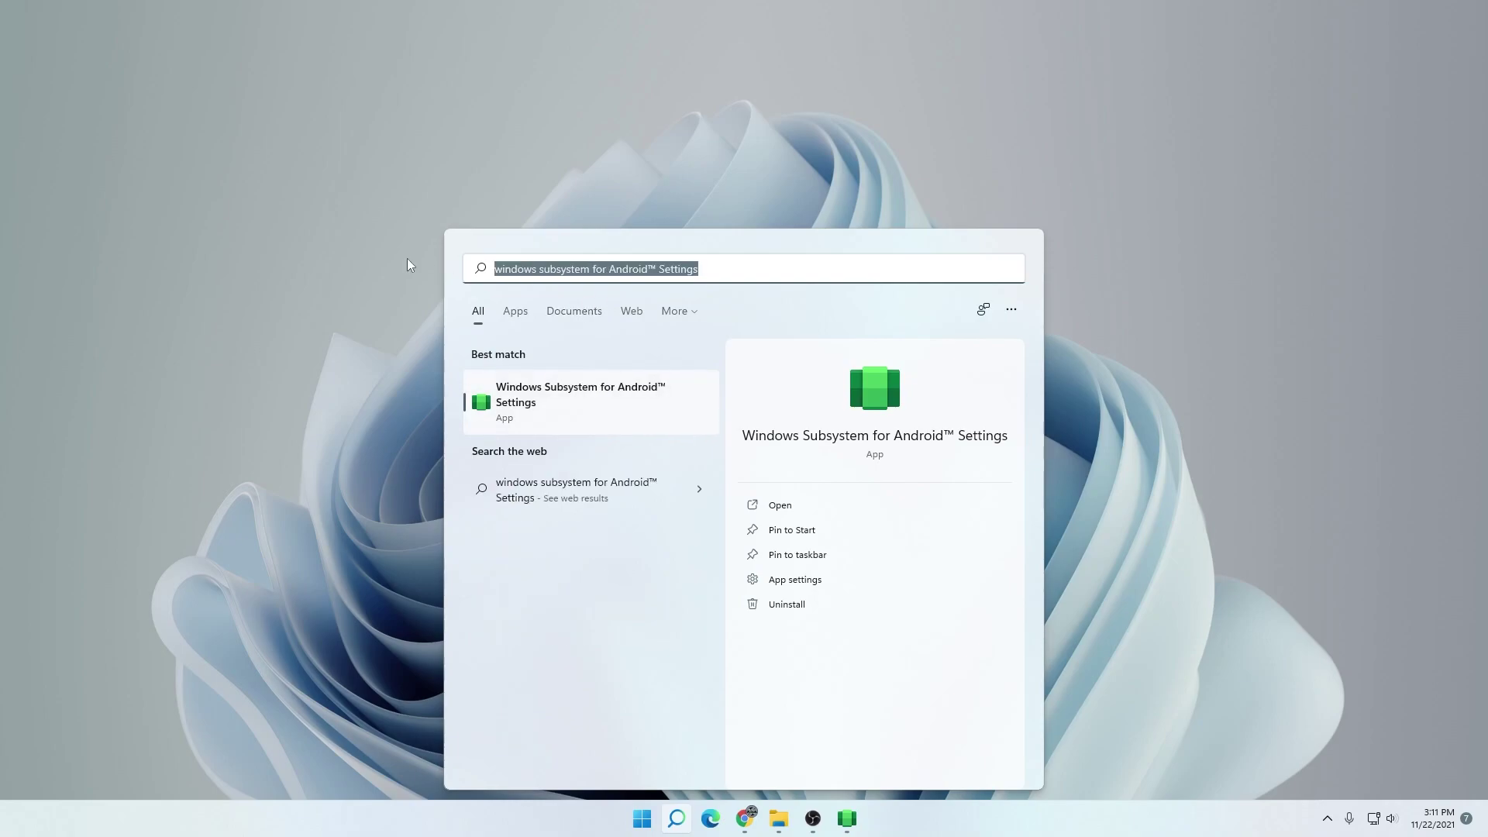
pyautogui.write('play')
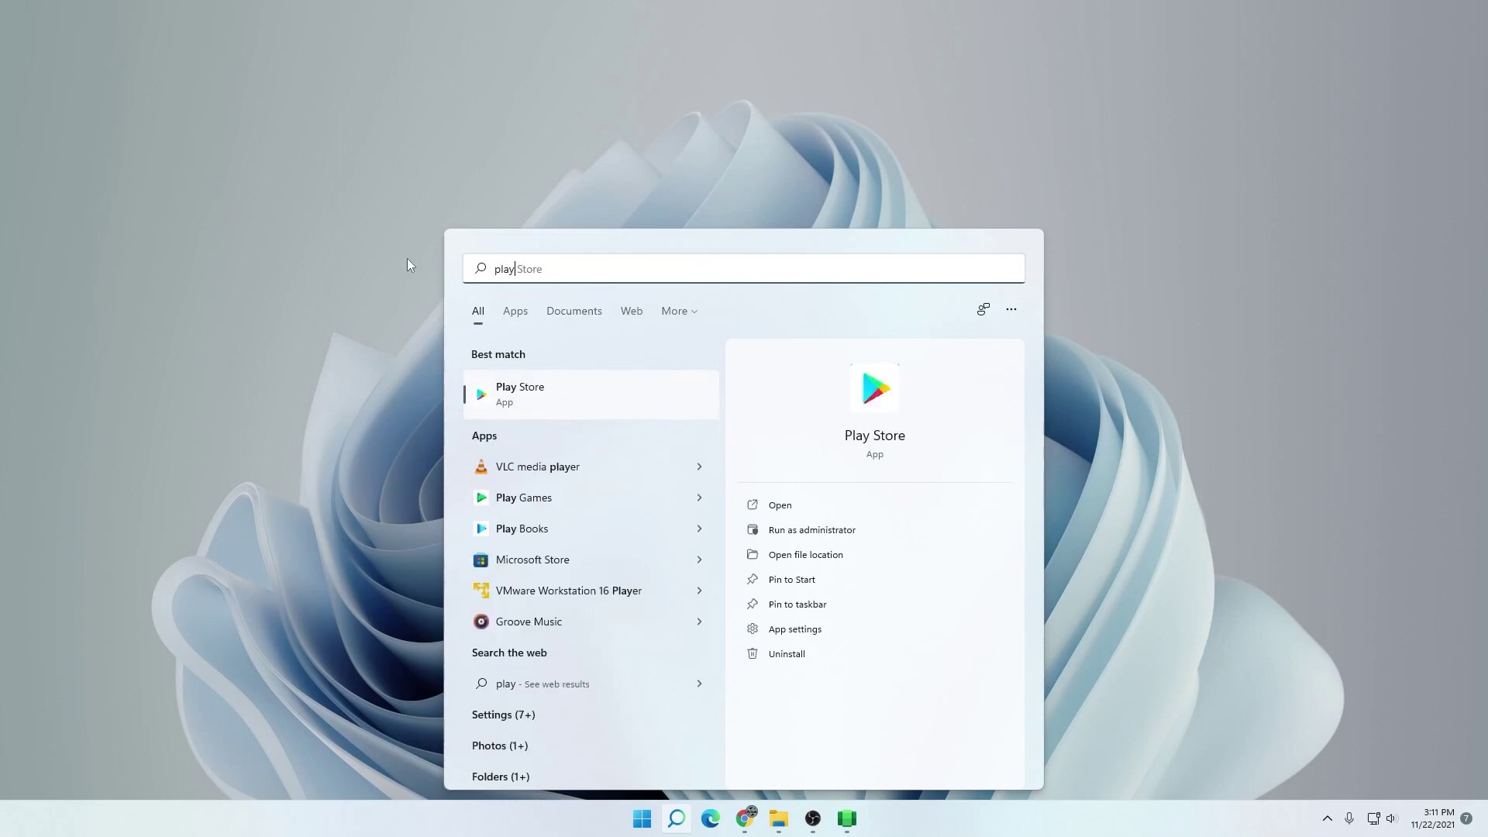
# Open Play Store, sign in by pasting the account password, and agree to Google's terms
pyautogui.click(522, 391)
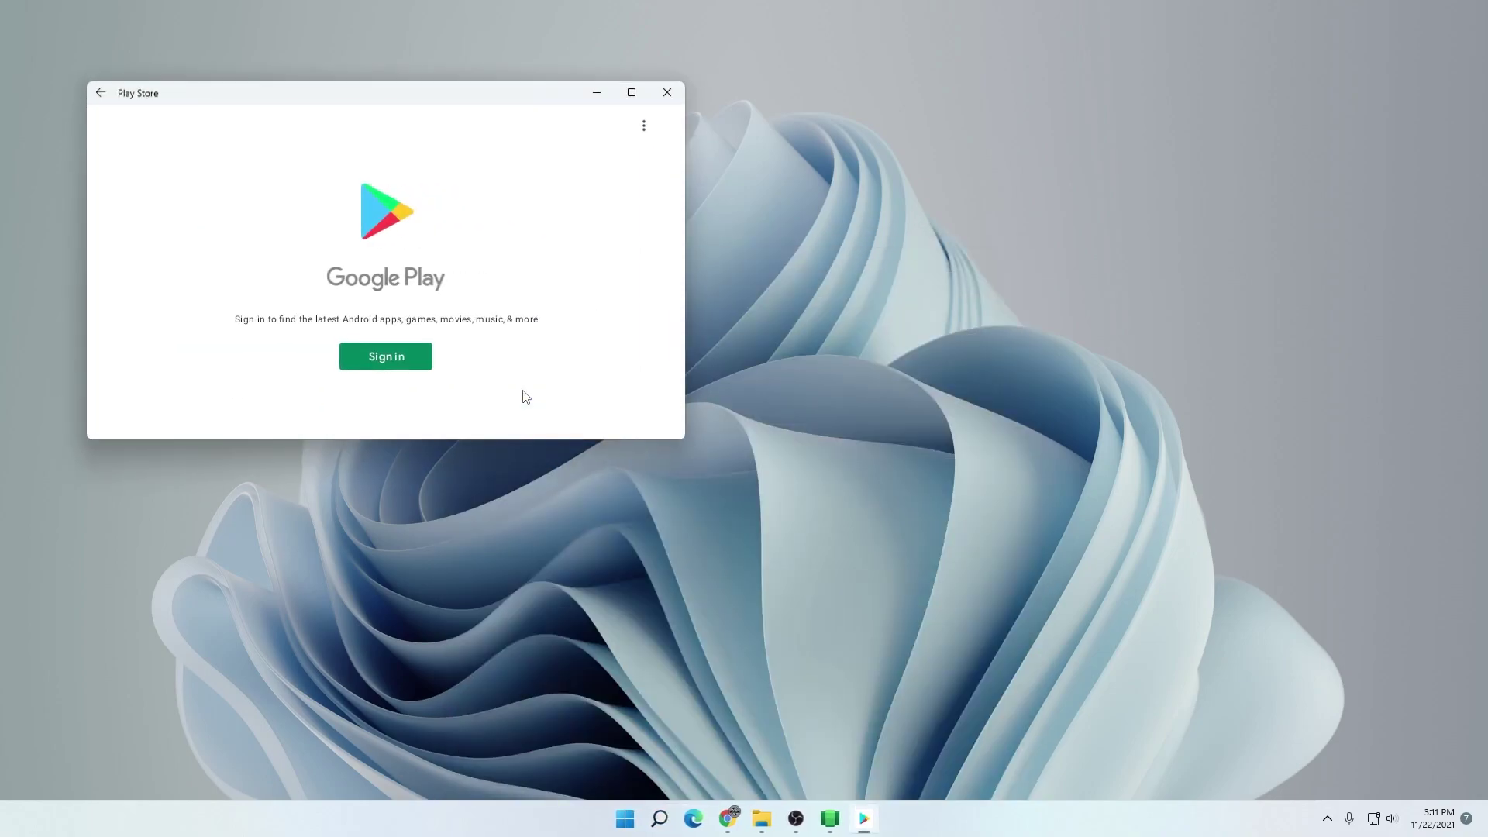
pyautogui.moveTo(493, 103); pyautogui.dragTo(814, 155)
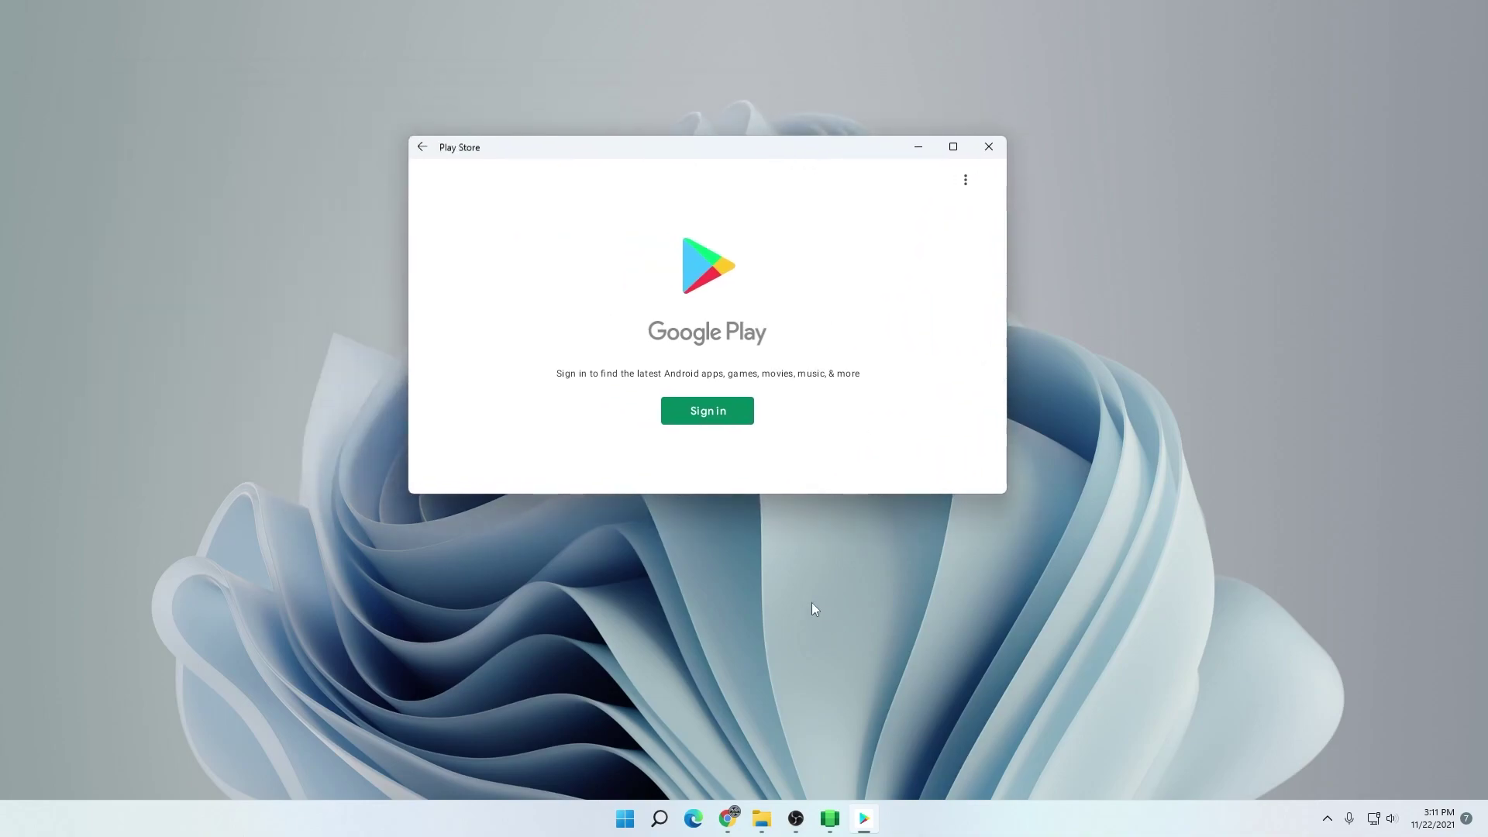
pyautogui.click(732, 418)
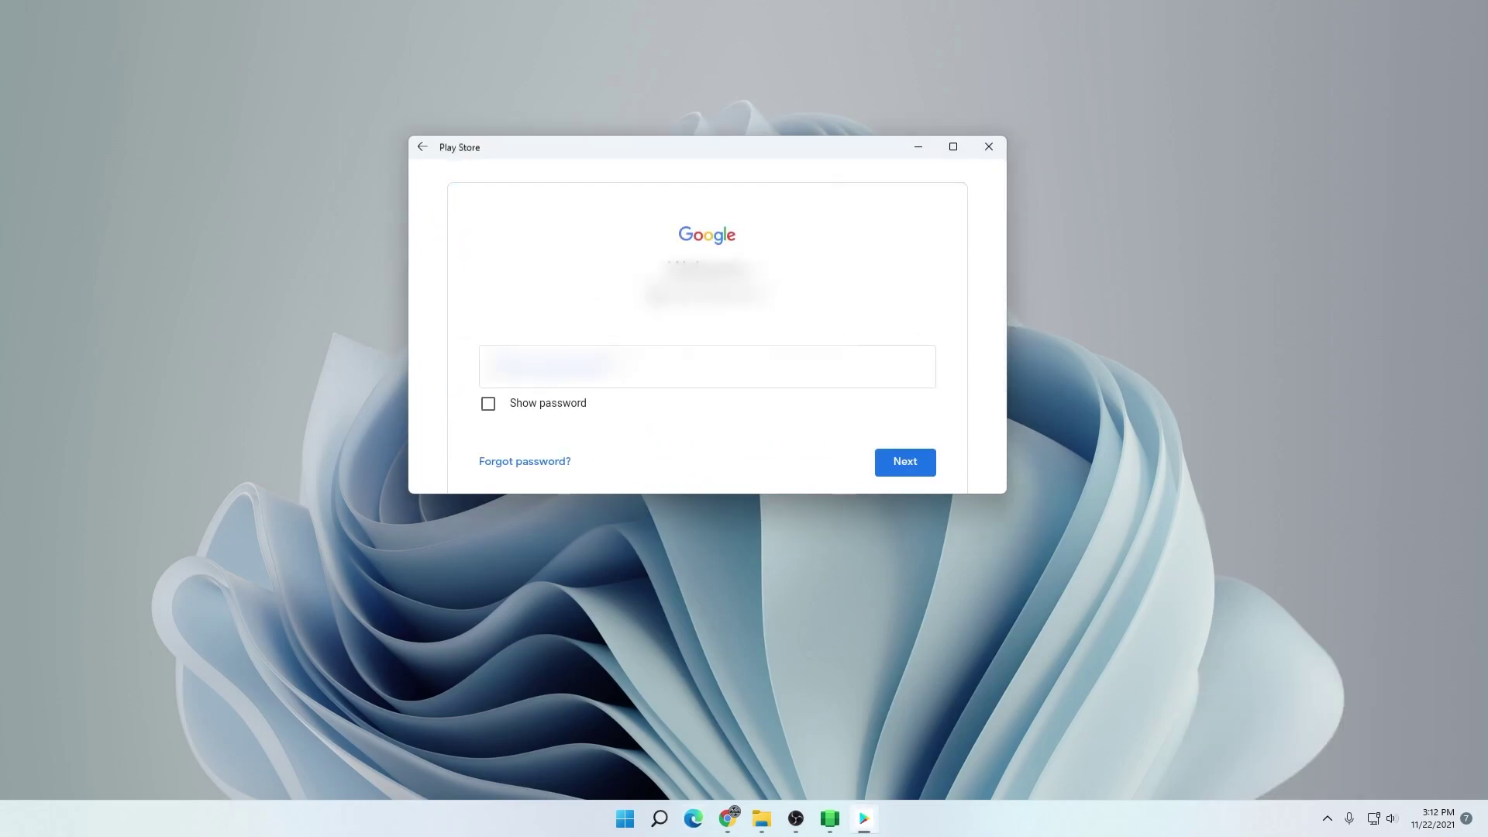
pyautogui.hotkey('ctrl', 'v')
pyautogui.click(906, 462)
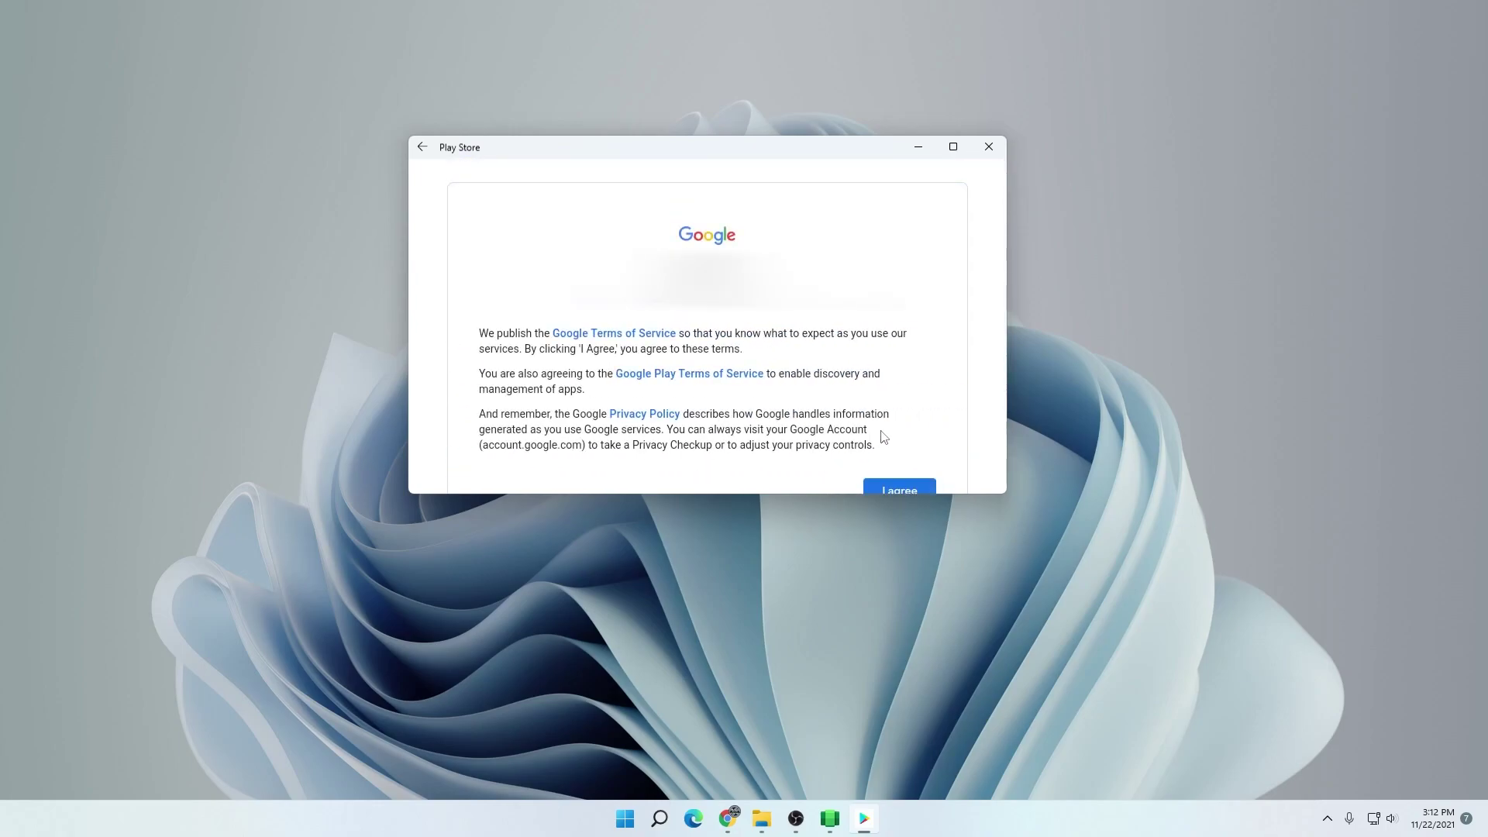
pyautogui.click(905, 487)
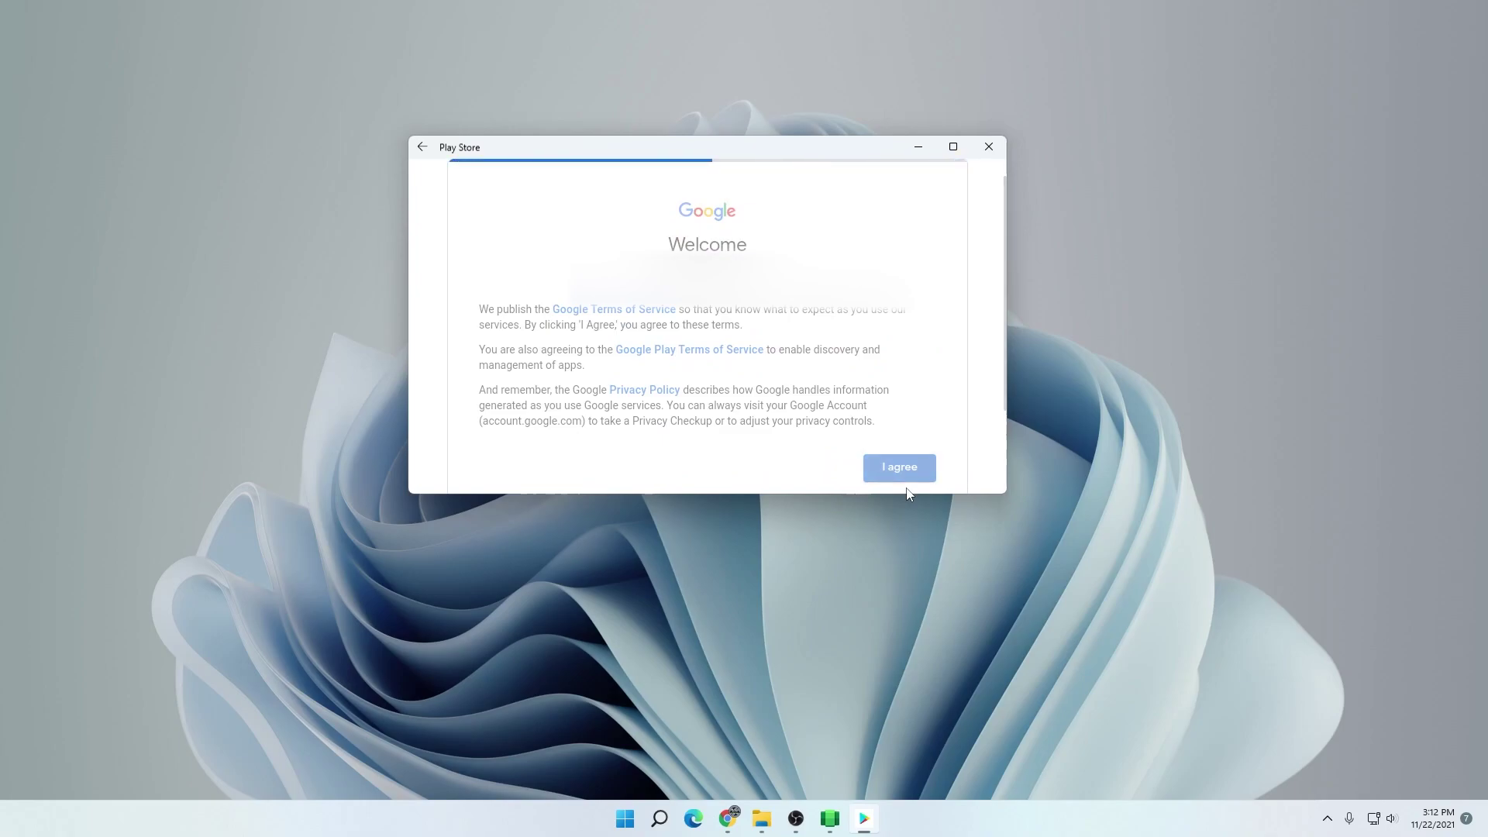